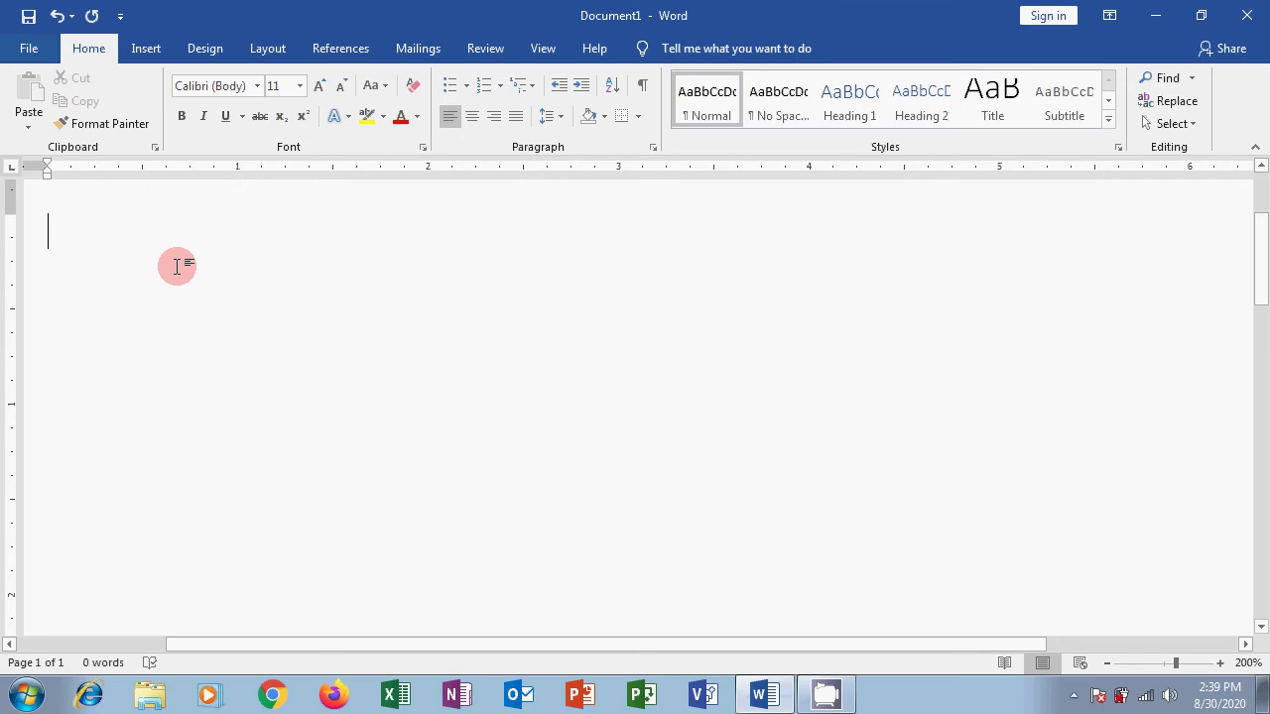
# Enter four lines of text: "Font", "Font size", "Increase font size" and "Decrease font size"
pyautogui.write('font')
pyautogui.press('Return')
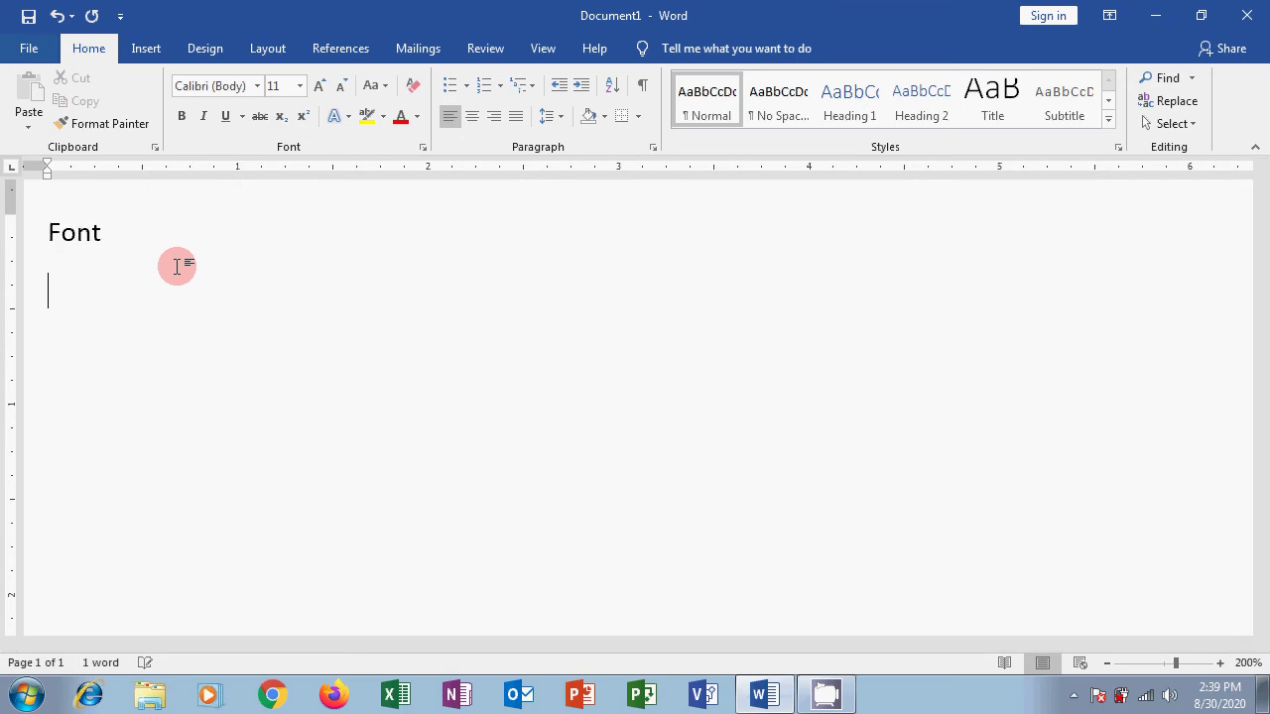
pyautogui.write('font size')
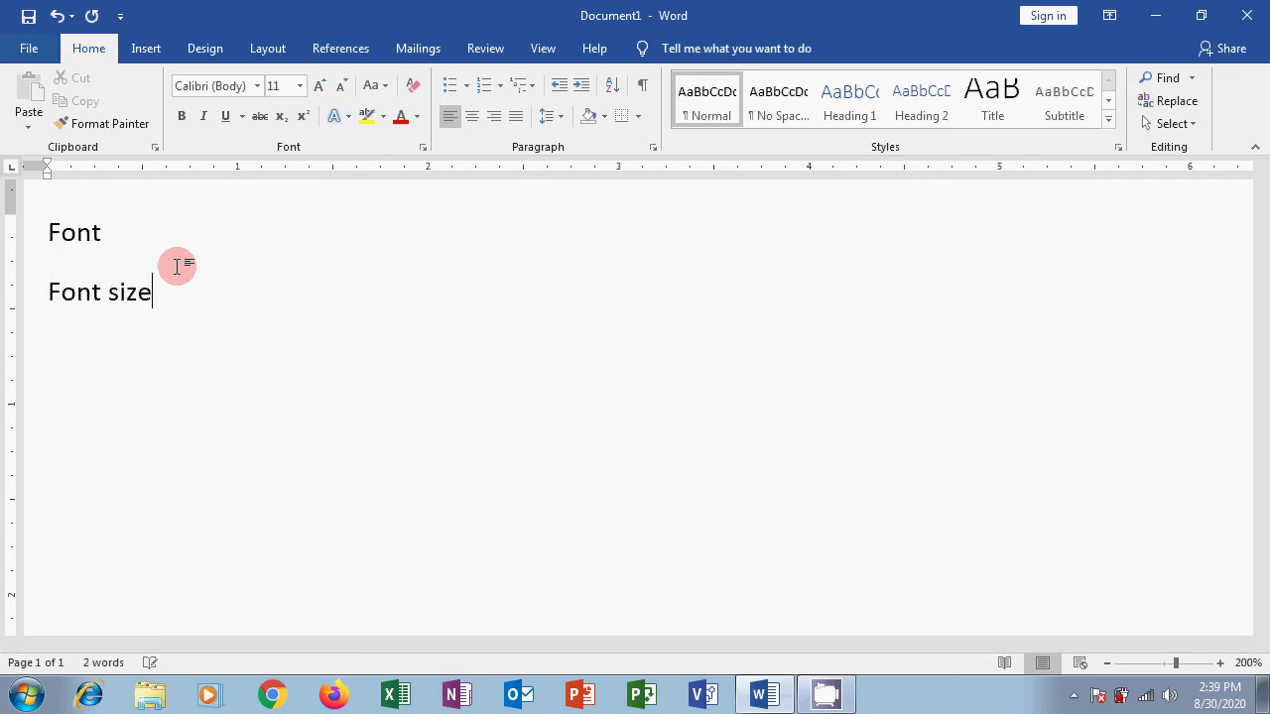
pyautogui.press('Return')
pyautogui.write('increase font ')
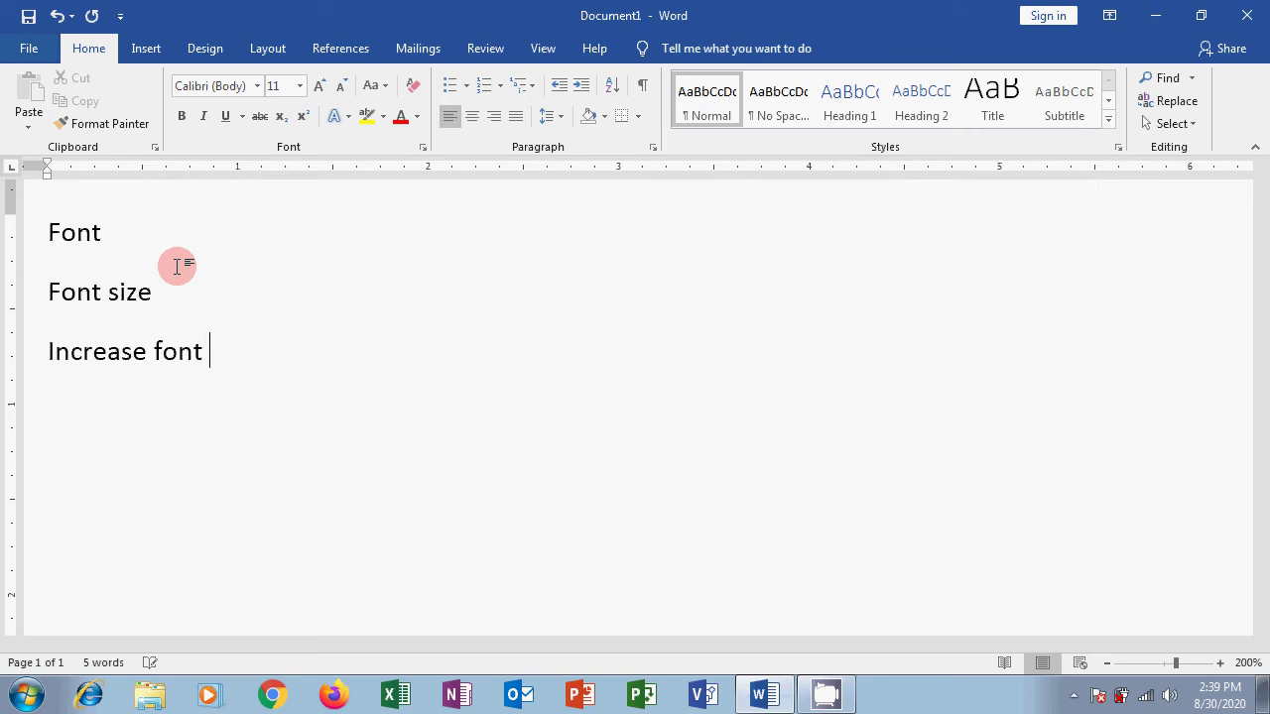
pyautogui.write('size')
pyautogui.press('Return')
pyautogui.write('decre')
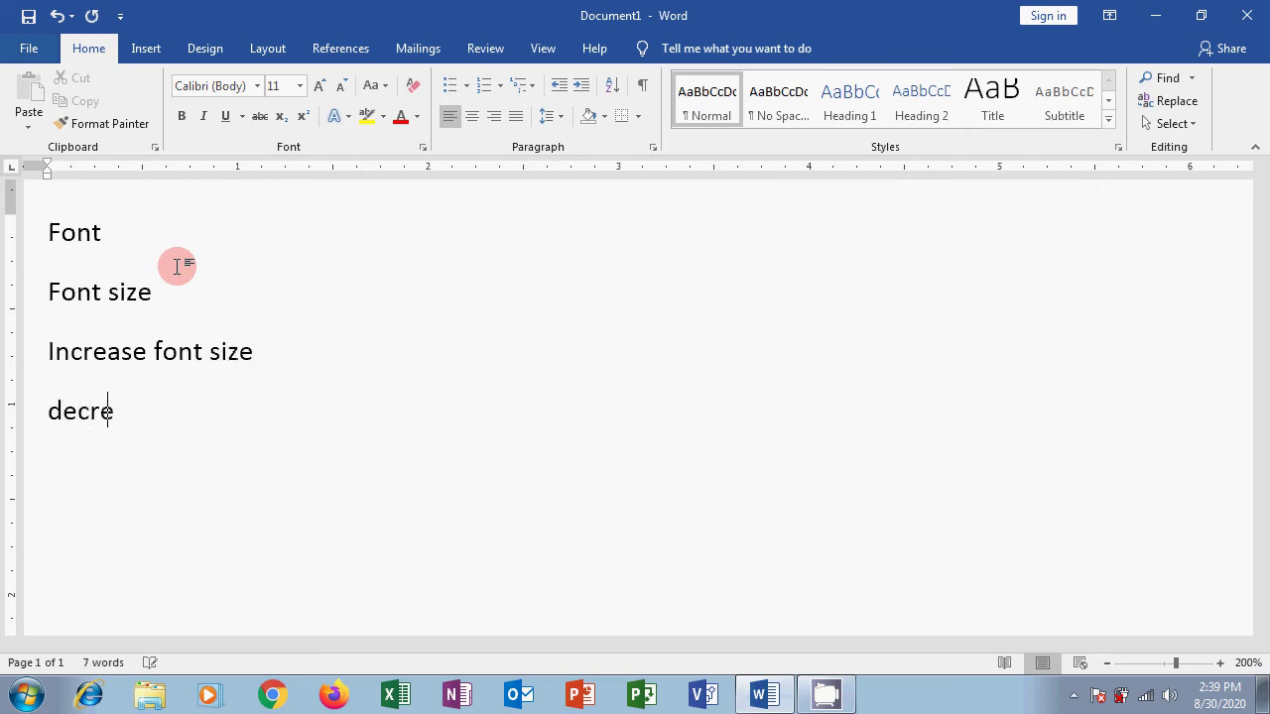
pyautogui.write('ase font size')
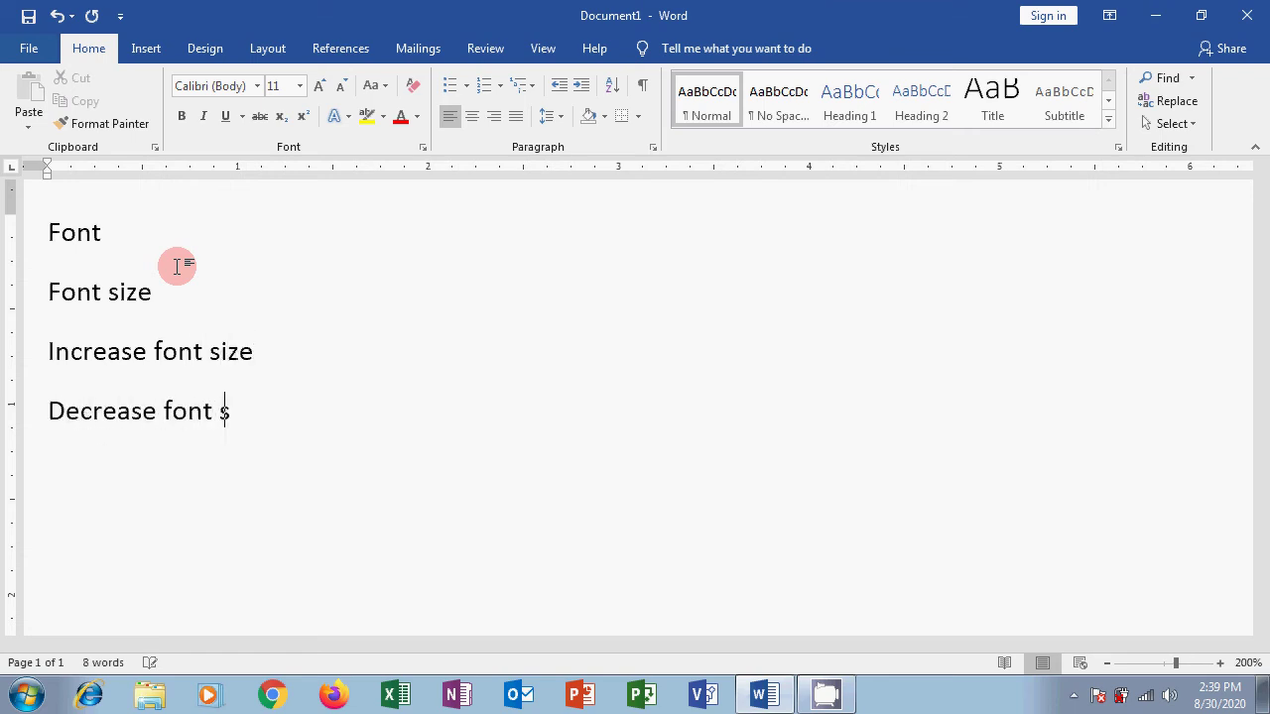
pyautogui.press('Return')
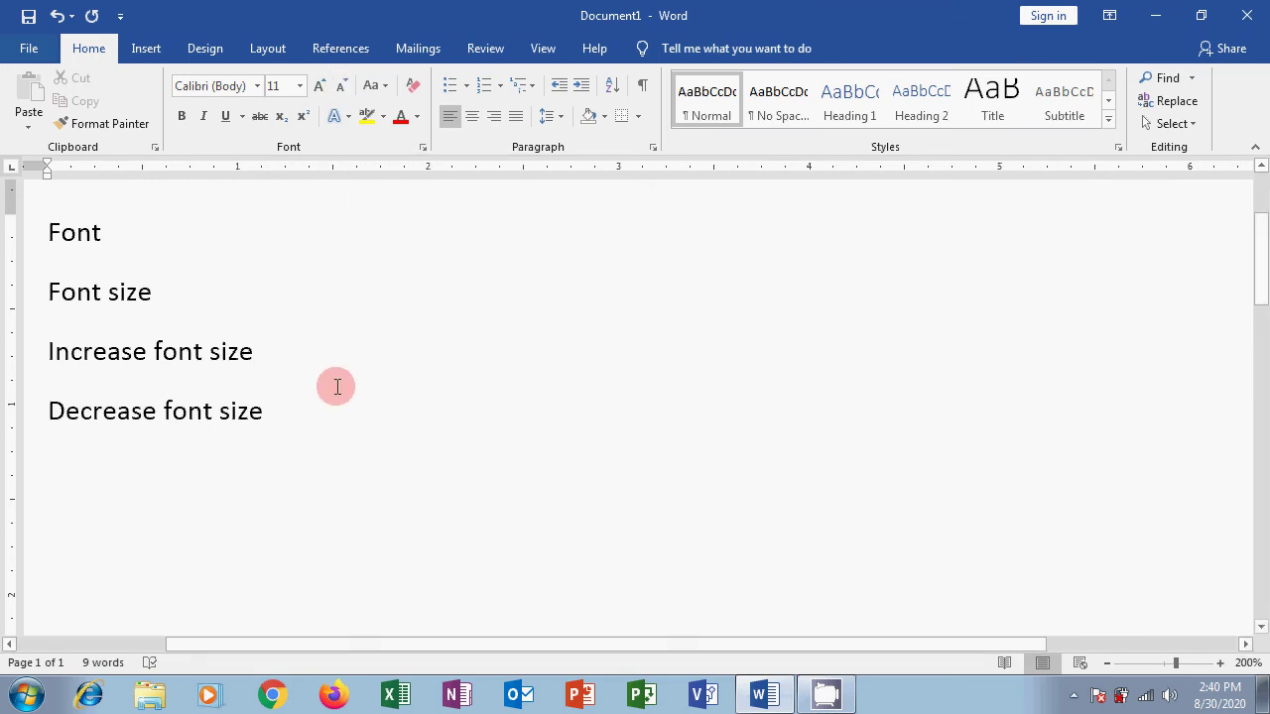
# Add the line "Nice to learn" in the Showcard Gothic font below "Decrease font size"
pyautogui.moveTo(48, 232); pyautogui.dragTo(130, 239)
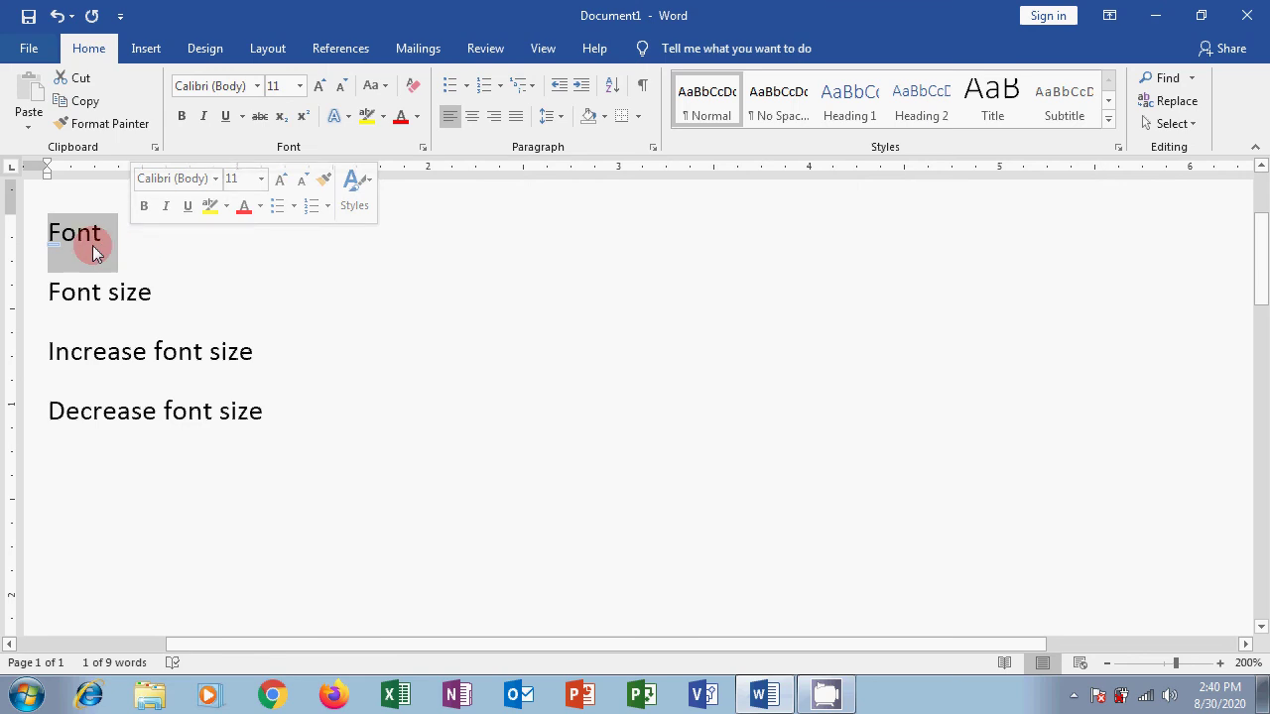
pyautogui.click(146, 252)
pyautogui.click(309, 419)
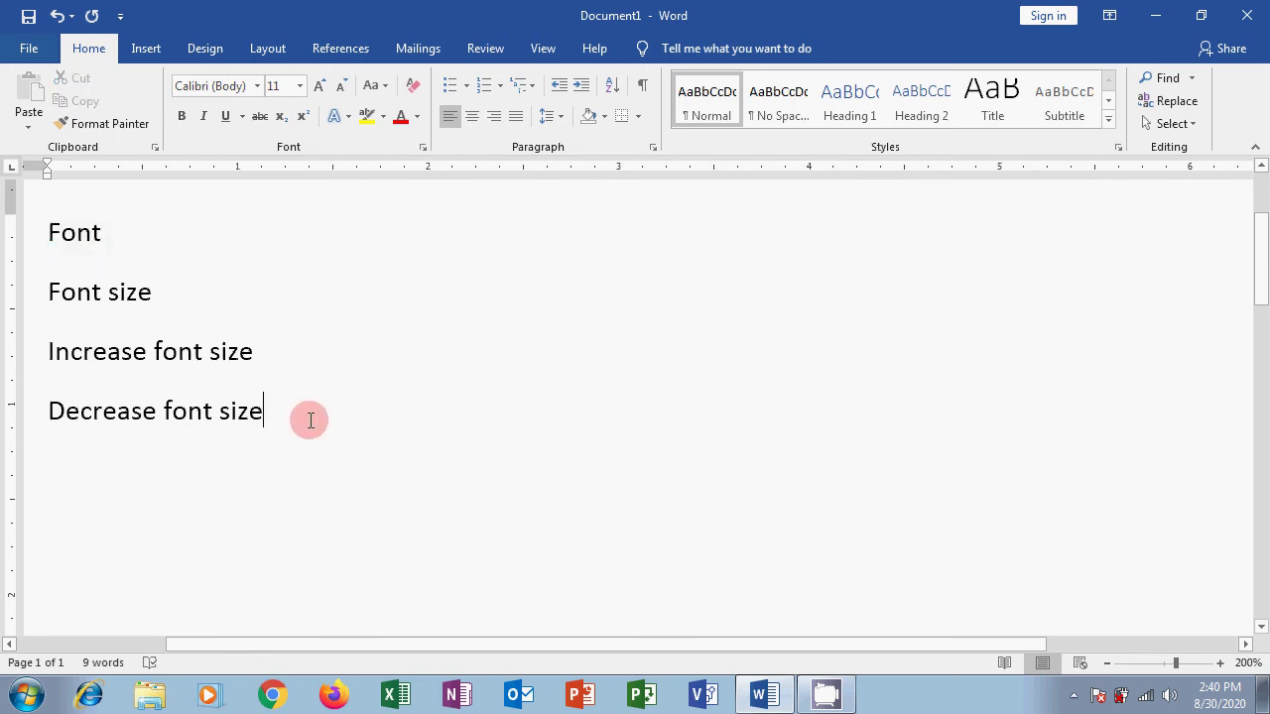
pyautogui.press('Return')
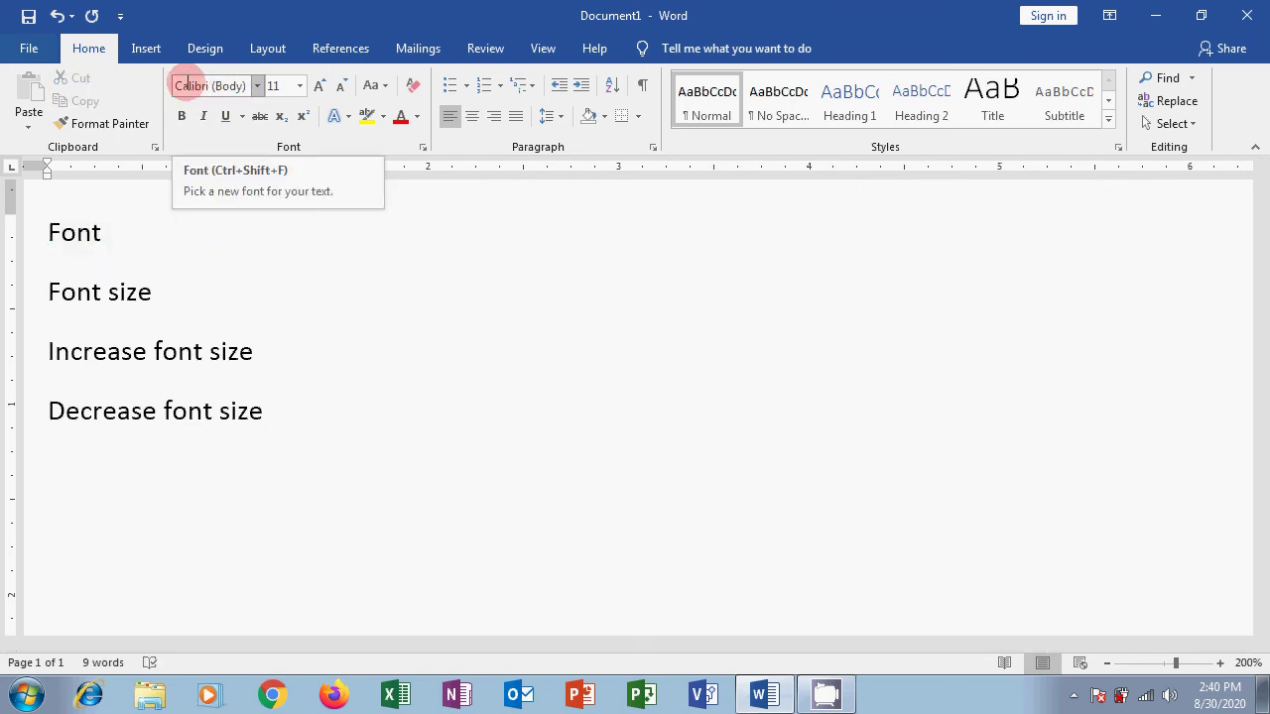
pyautogui.click(256, 87)
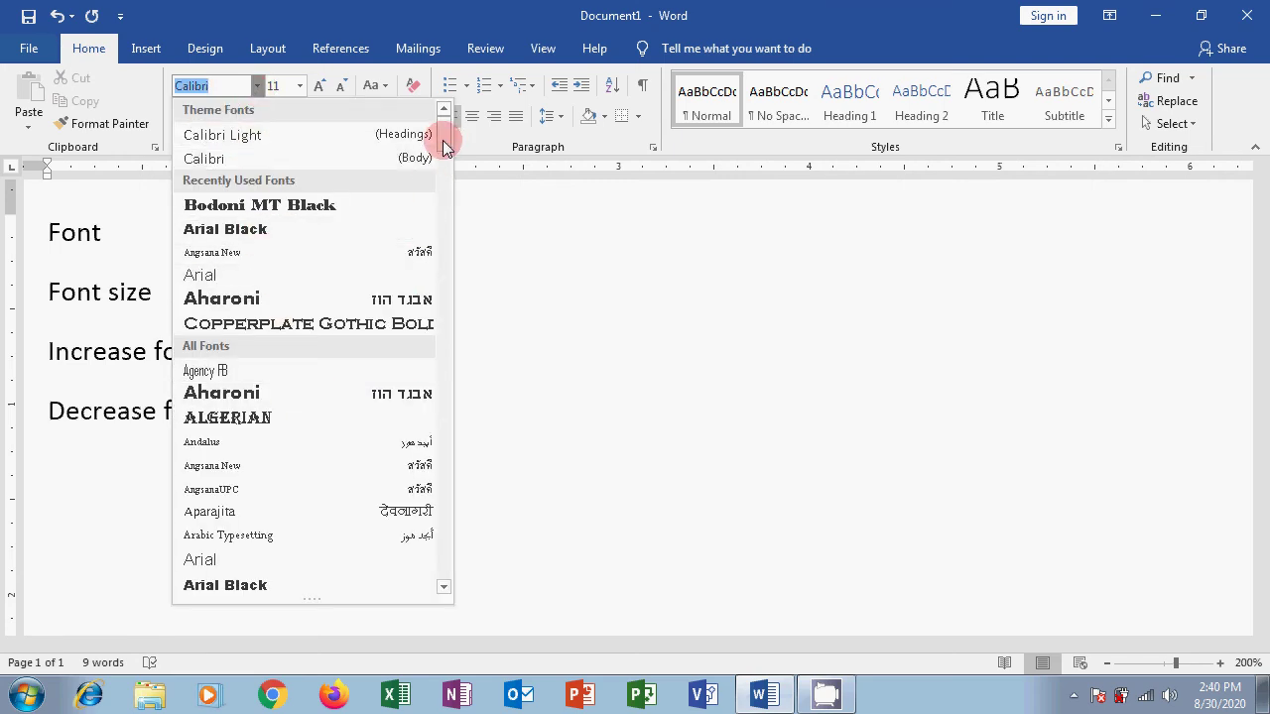
pyautogui.moveTo(444, 143); pyautogui.dragTo(434, 526)
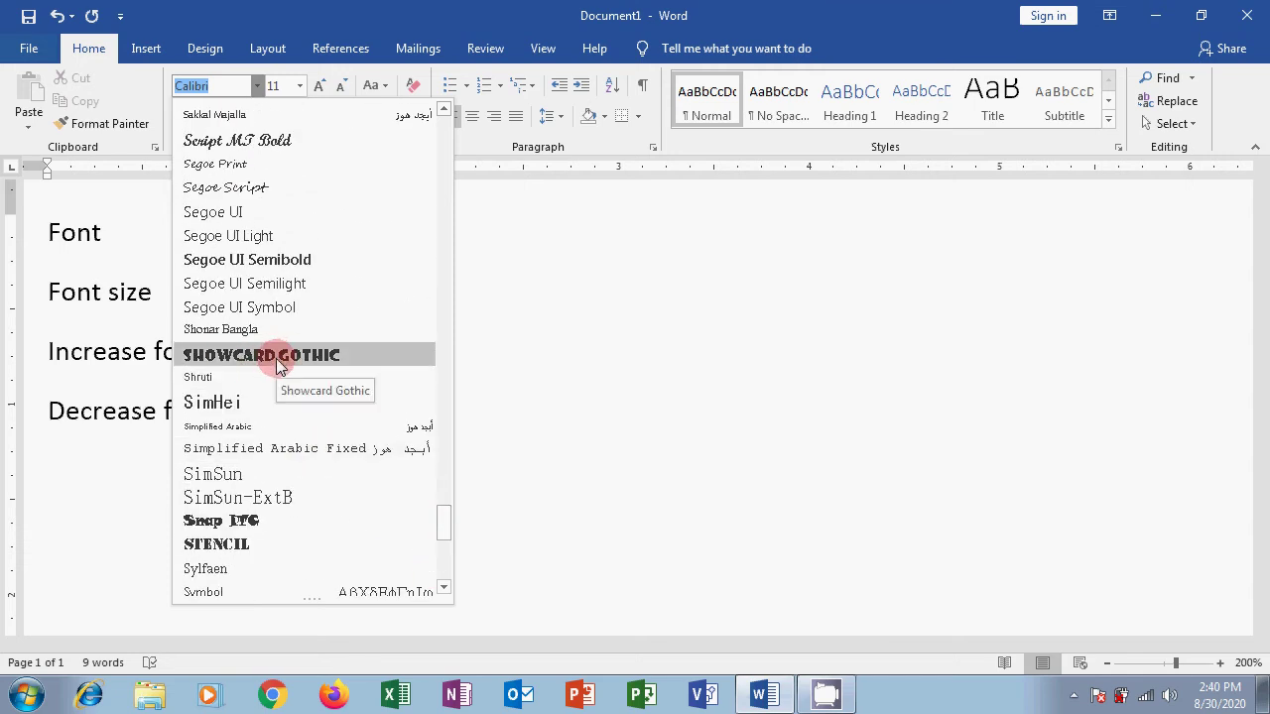
pyautogui.click(281, 355)
pyautogui.write('N')
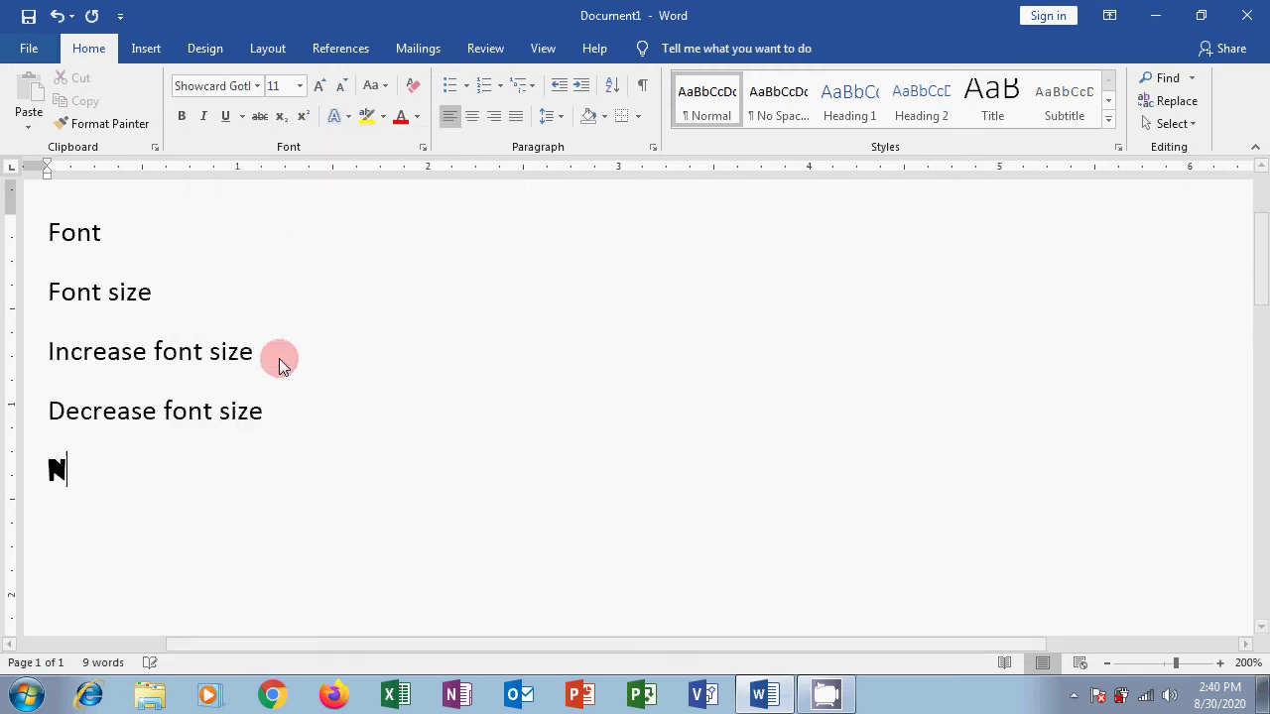
pyautogui.write('ICE TO LEARN')
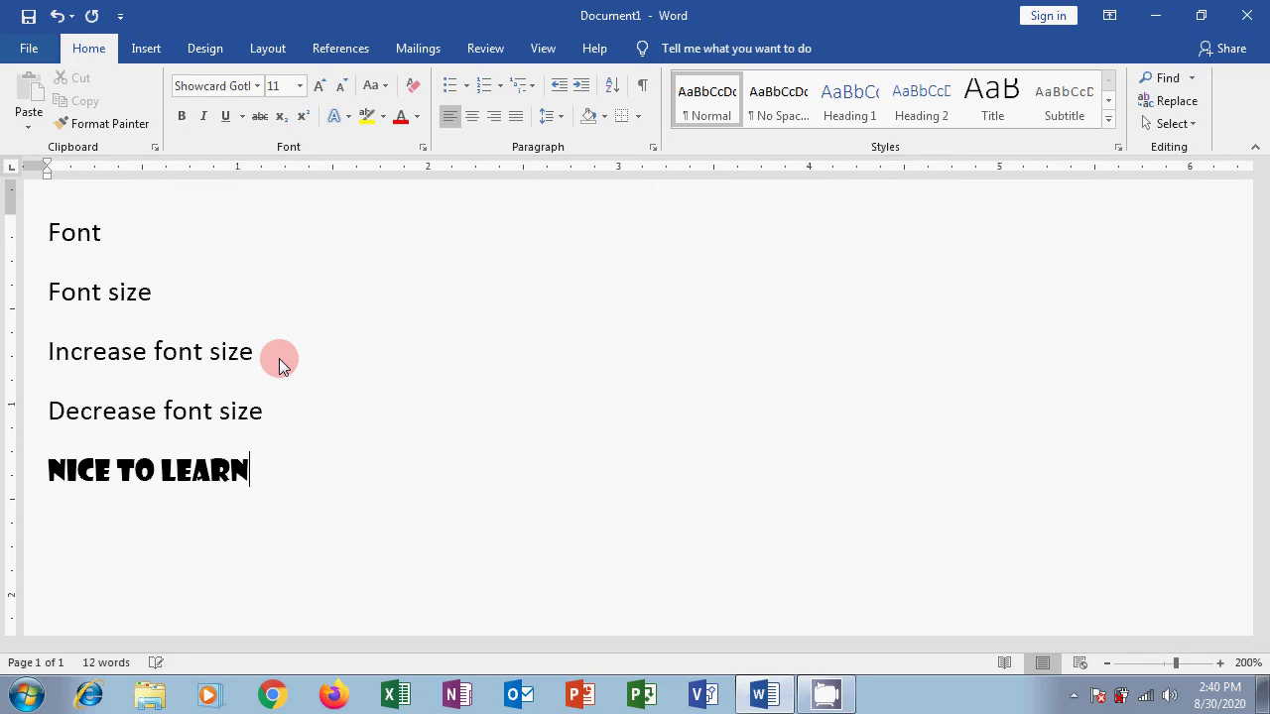
pyautogui.press('Return')
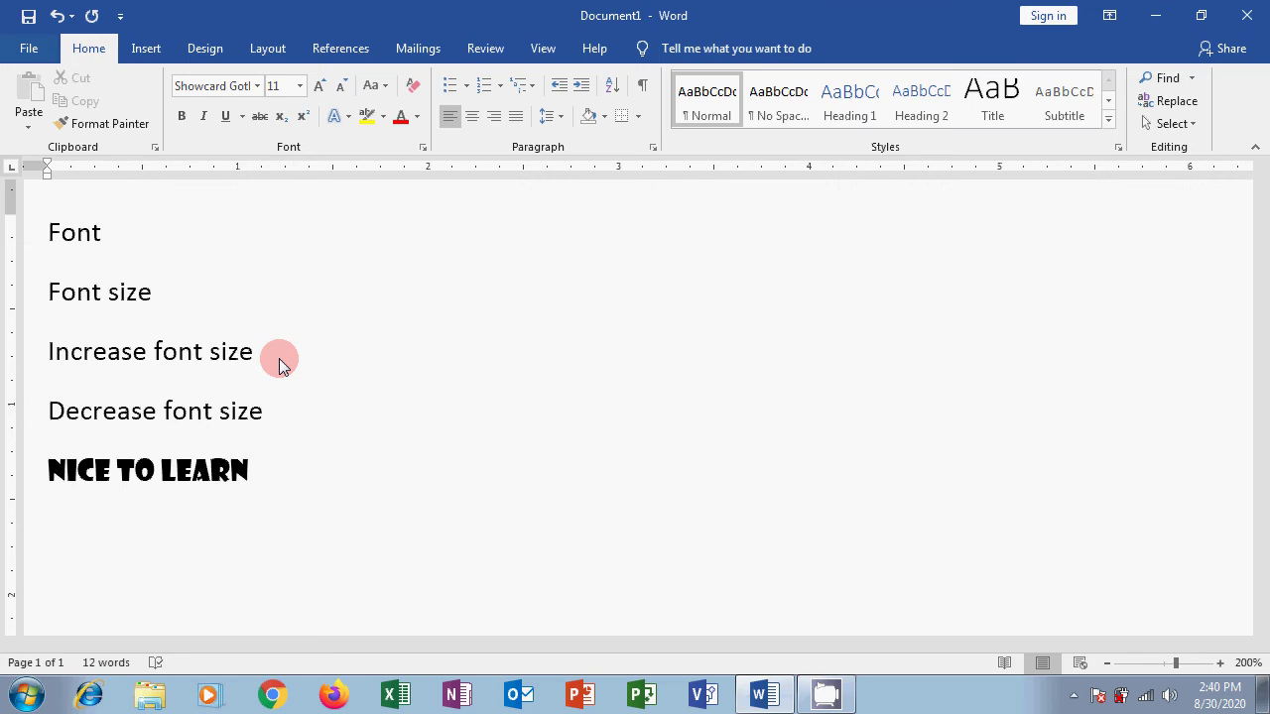
# Add a second "Nice to learn" line in the Bodoni MT Black font
pyautogui.click(257, 86)
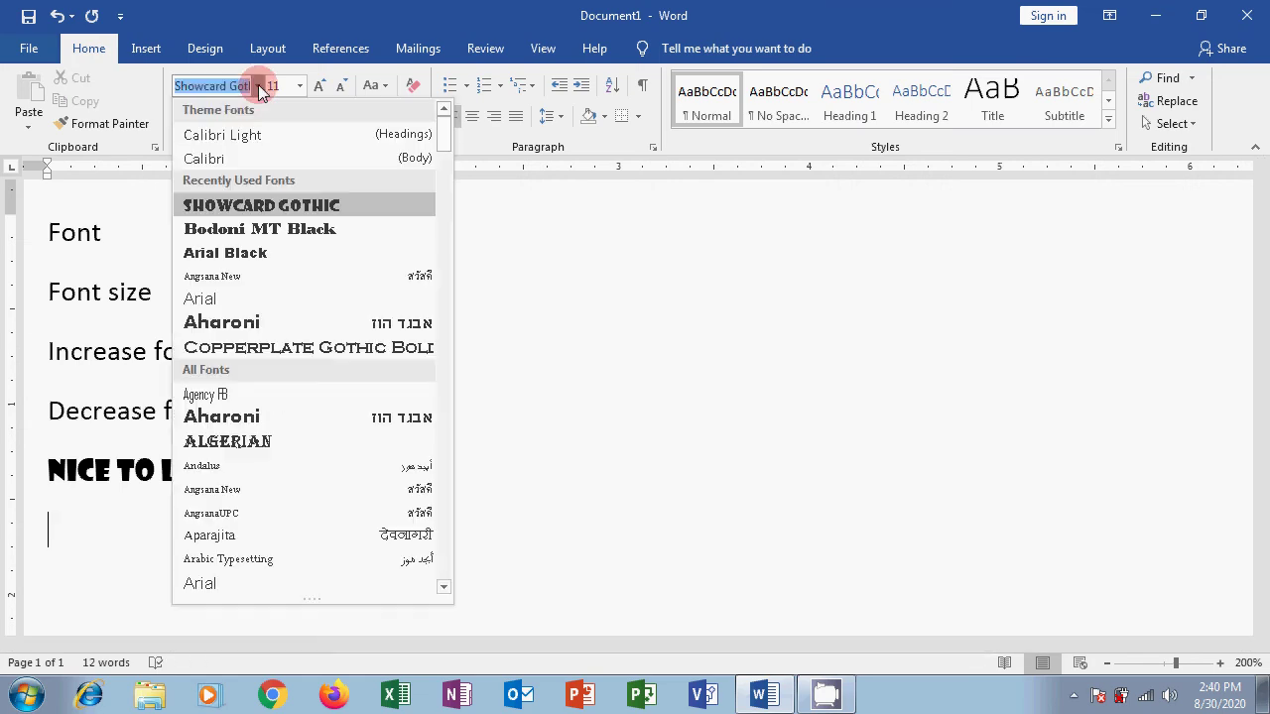
pyautogui.click(258, 229)
pyautogui.write('Nice to lear')
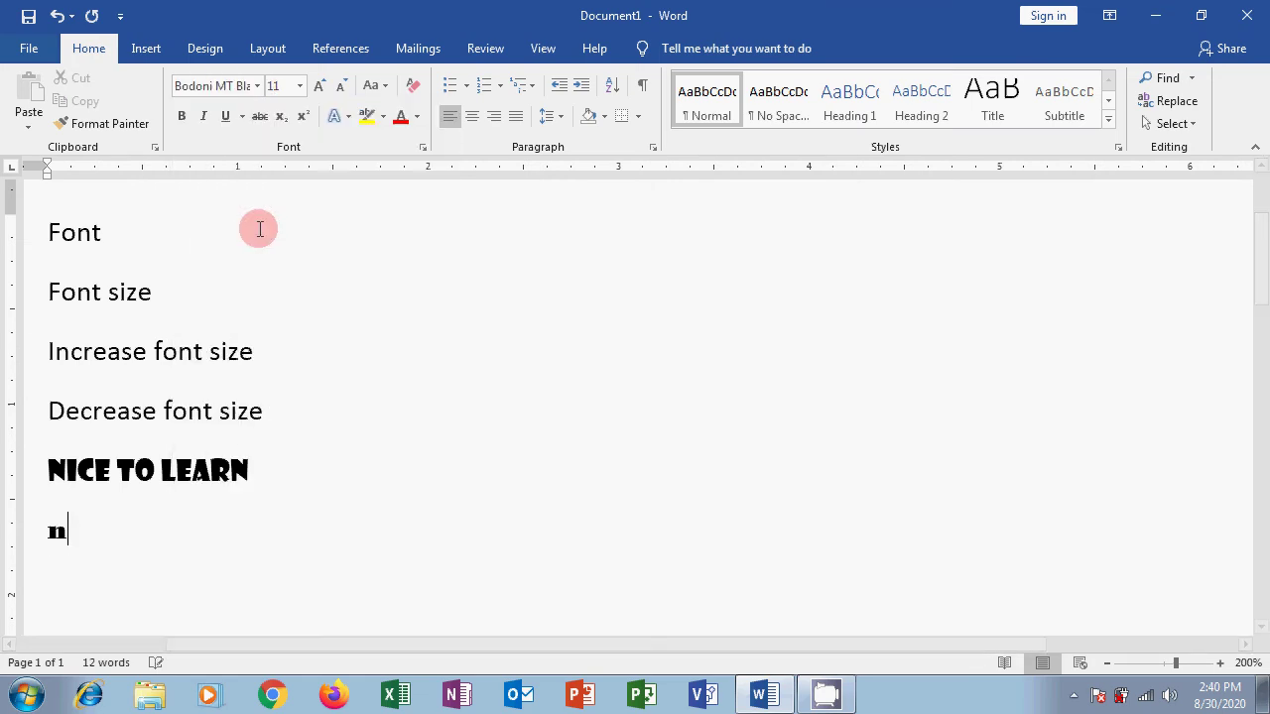
pyautogui.write('n')
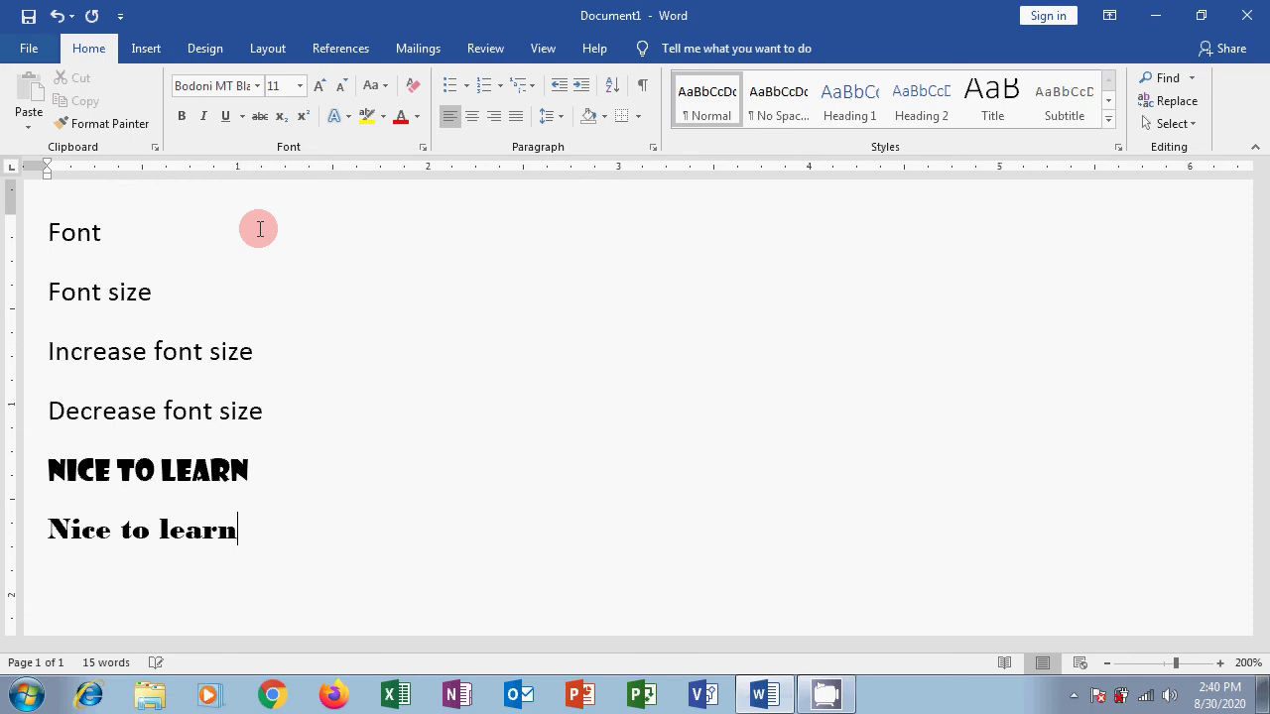
pyautogui.press('Return')
# Change the font of all six text lines to Algerian
pyautogui.moveTo(48, 230); pyautogui.dragTo(307, 526)
pyautogui.click(174, 257)
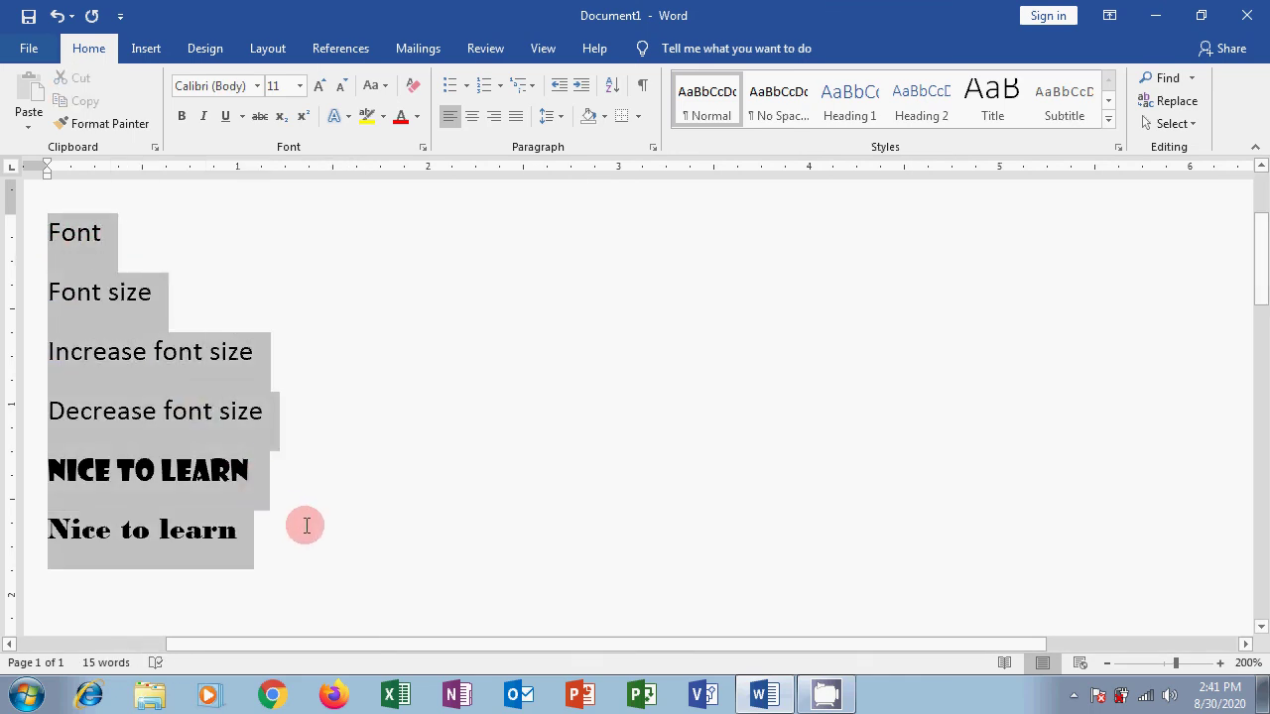
pyautogui.click(257, 85)
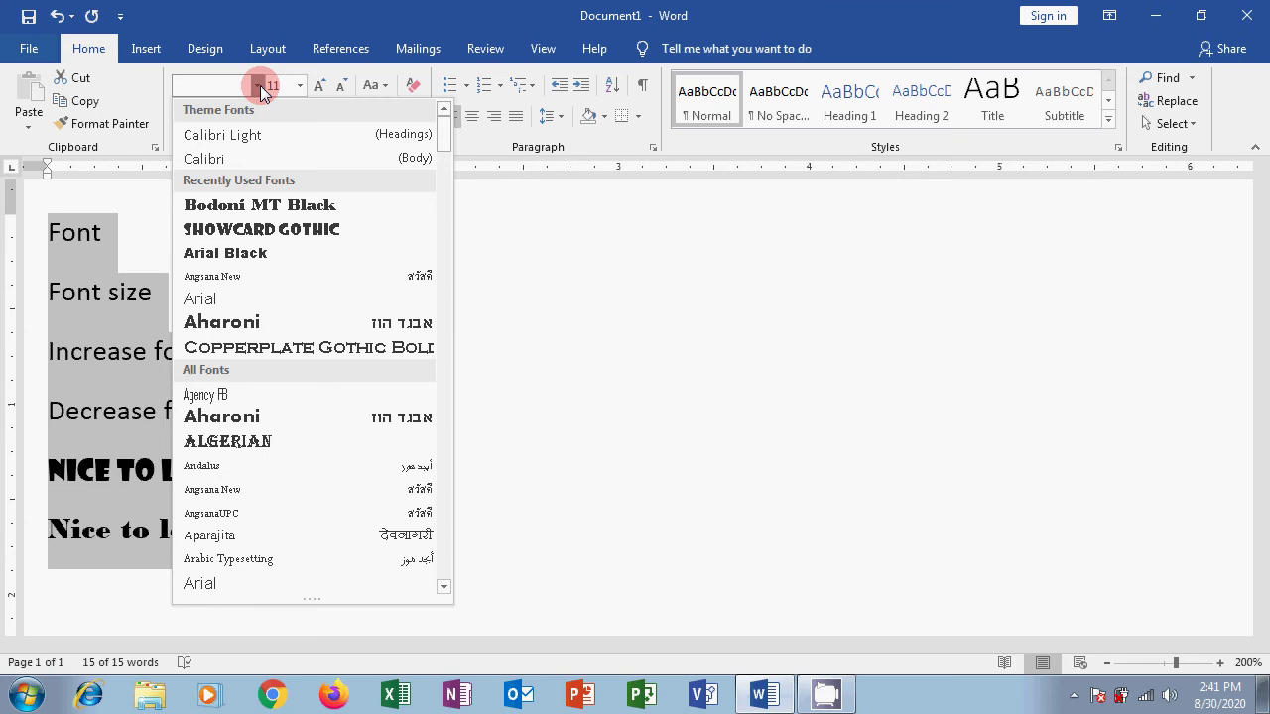
pyautogui.click(266, 443)
pyautogui.click(502, 384)
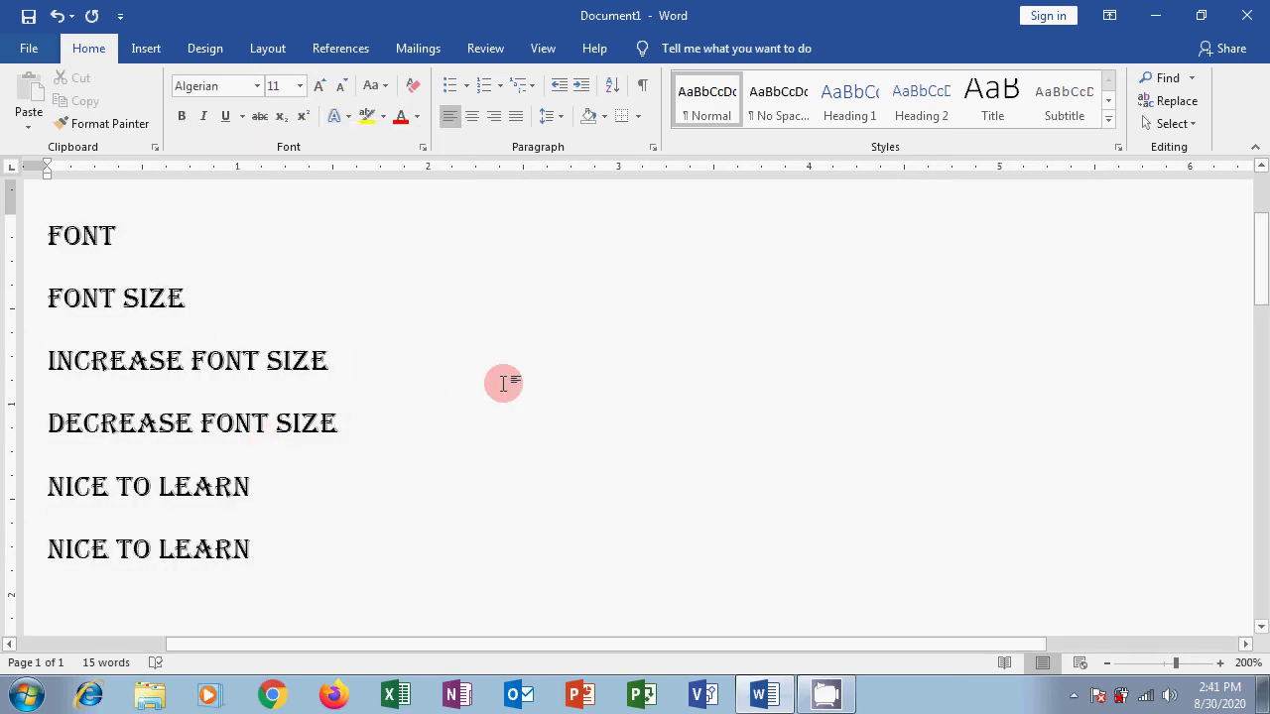
# Set the font of all six text lines to Angsana New
pyautogui.moveTo(34, 227); pyautogui.dragTo(363, 551)
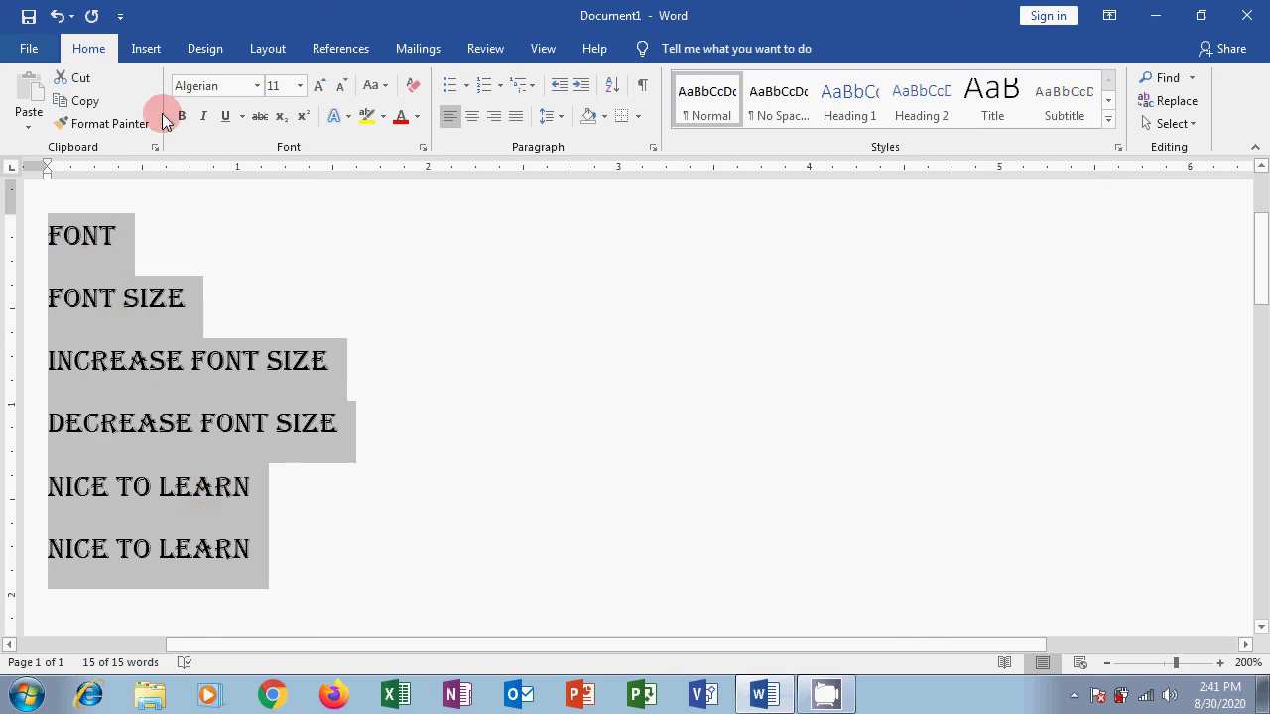
pyautogui.click(258, 88)
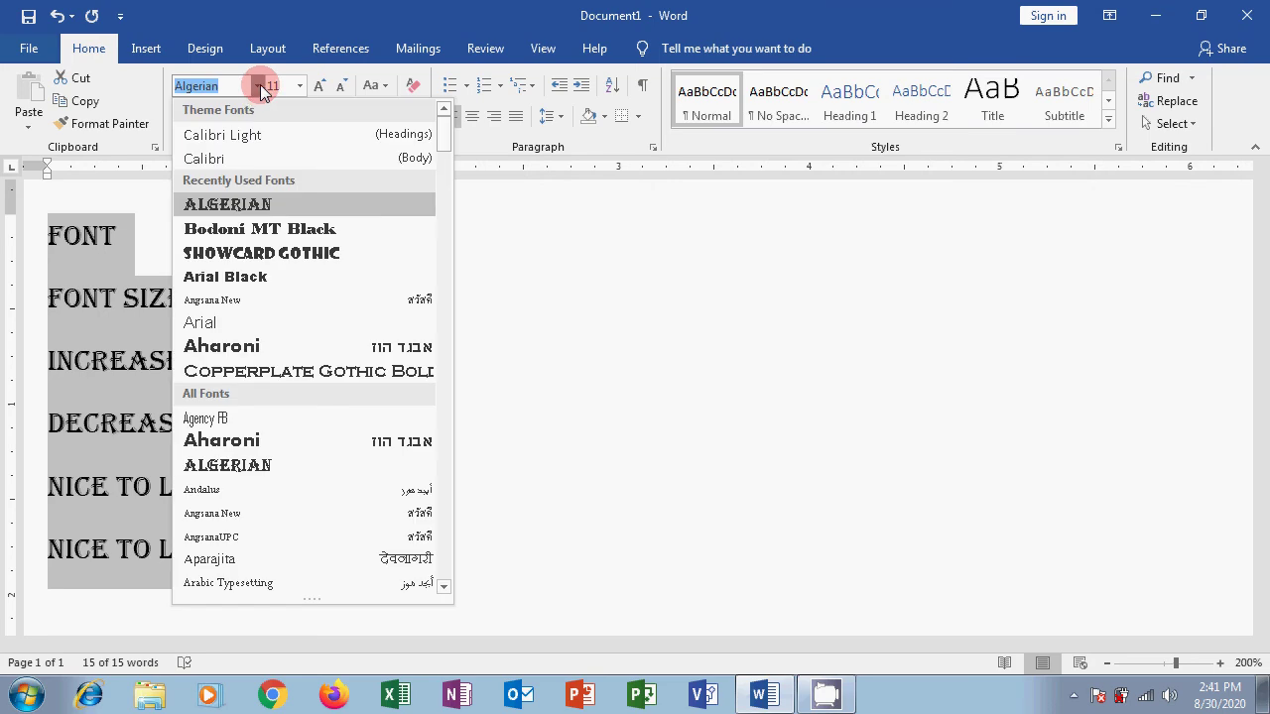
pyautogui.click(275, 305)
pyautogui.click(369, 291)
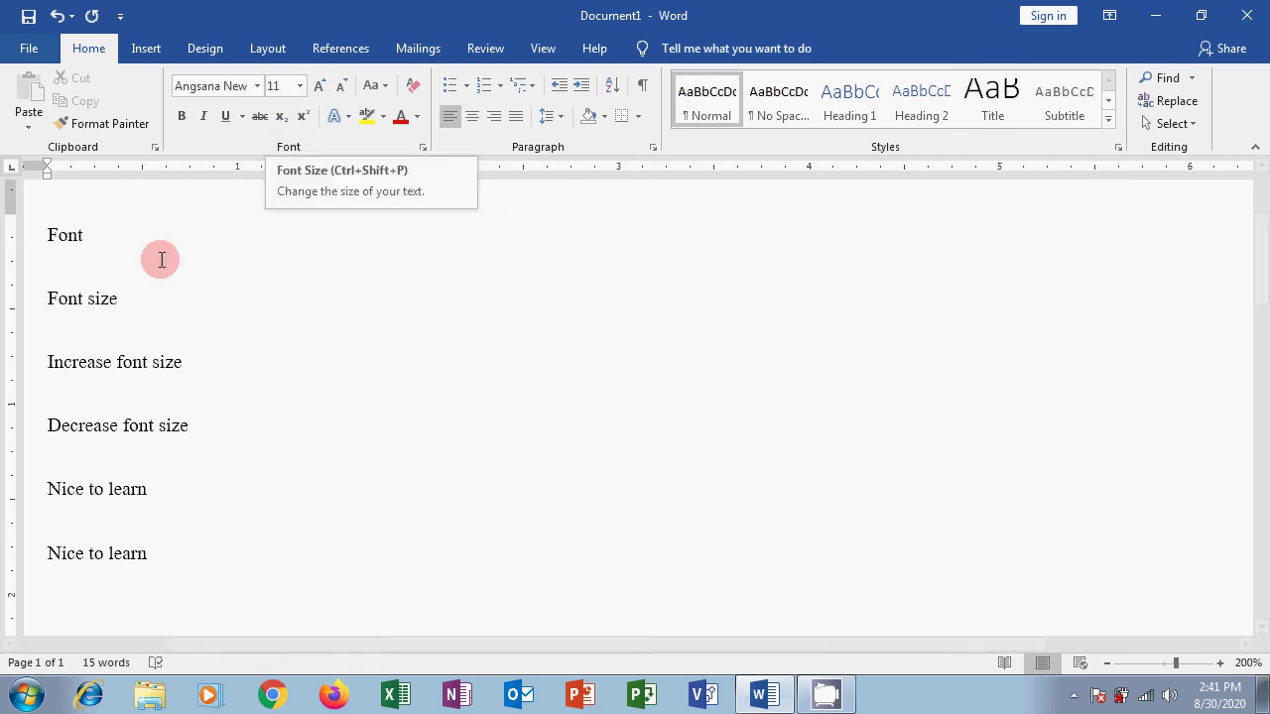
# Set the font size of all six text lines to 20
pyautogui.click(48, 235)
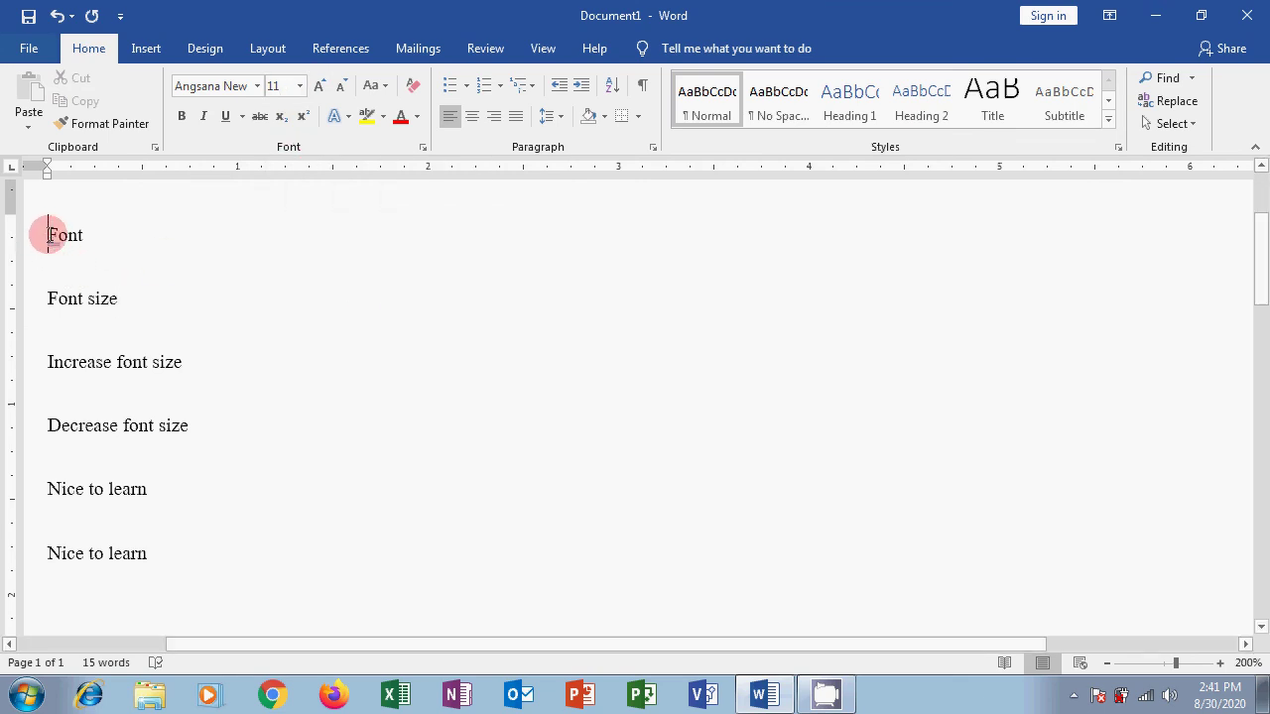
pyautogui.moveTo(48, 235); pyautogui.dragTo(224, 556)
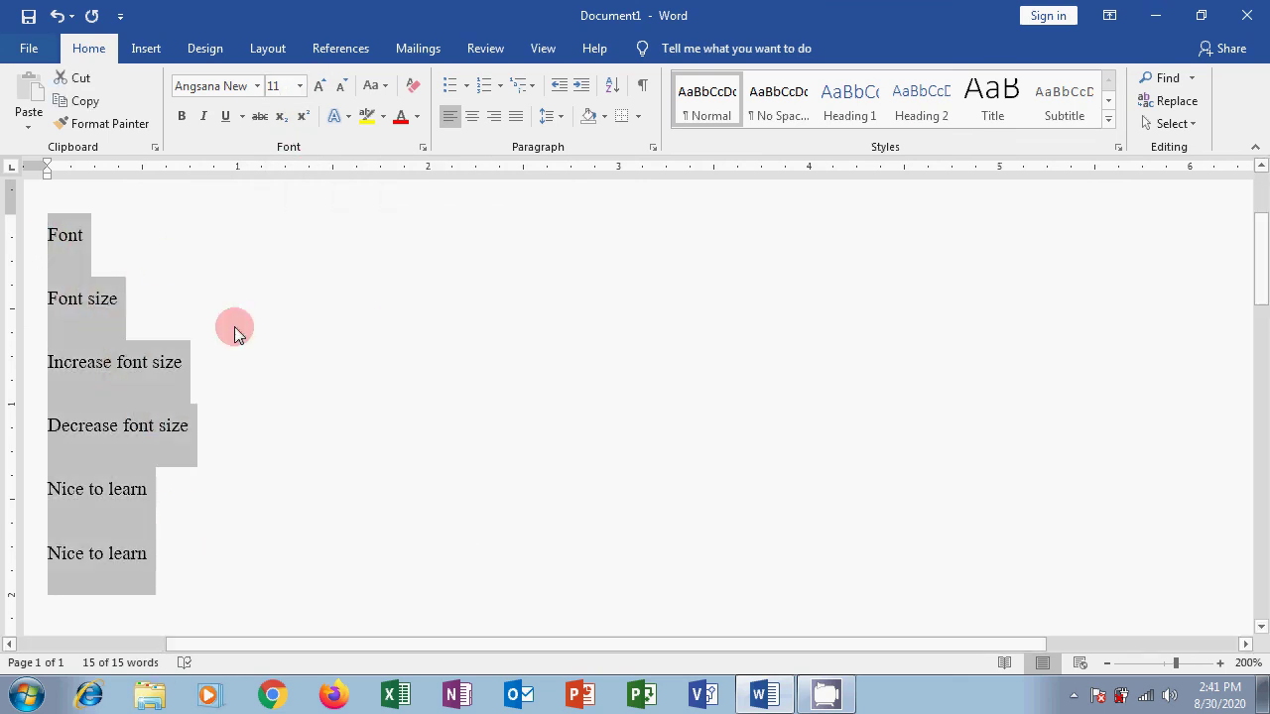
pyautogui.click(300, 87)
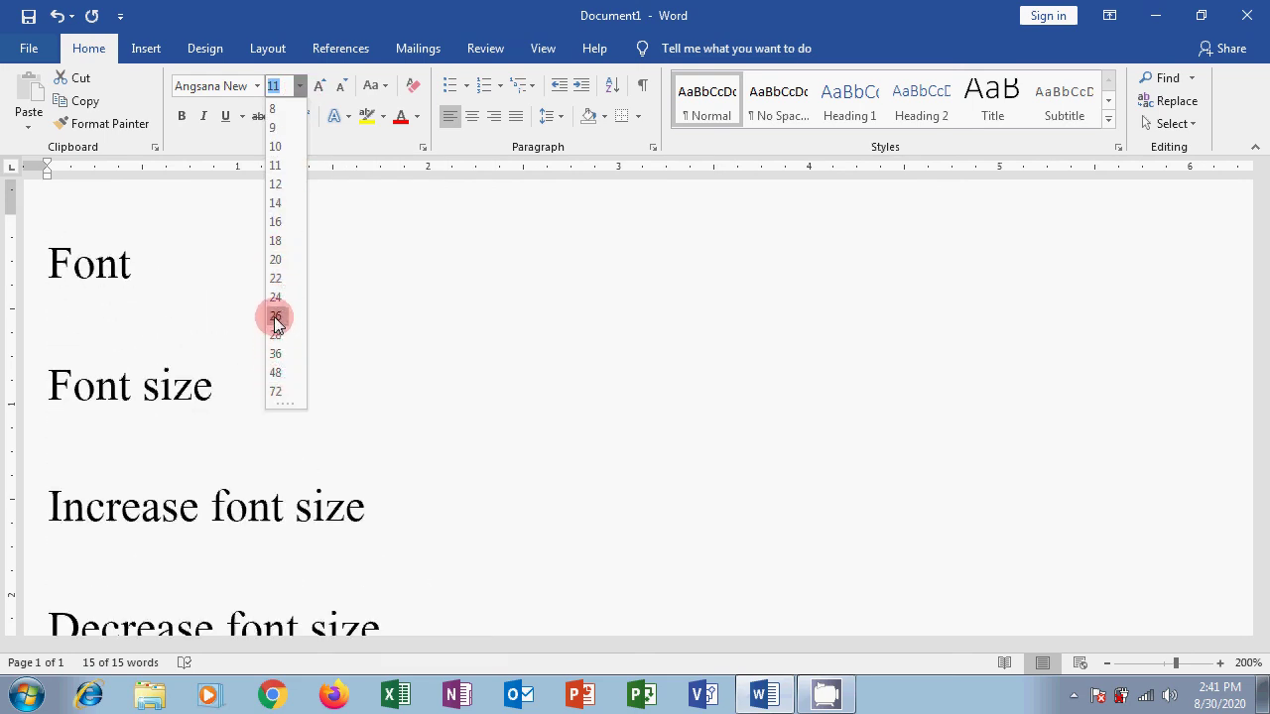
pyautogui.click(281, 262)
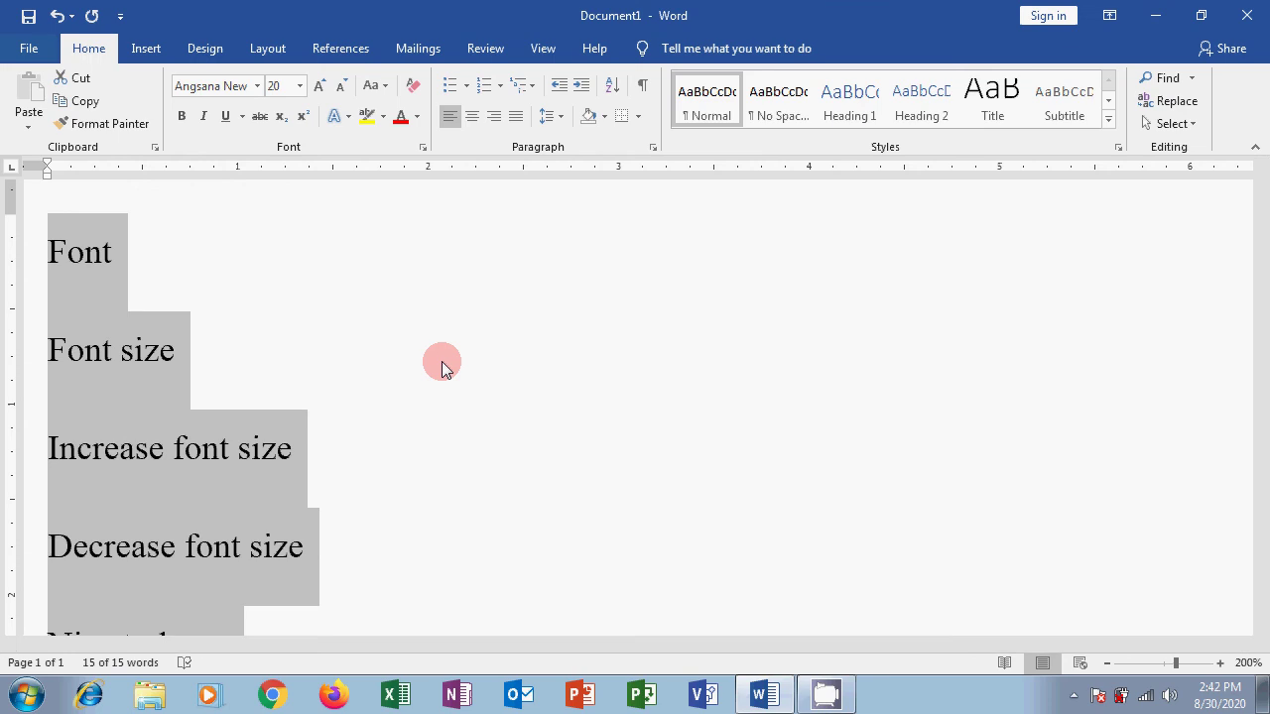
pyautogui.click(352, 368)
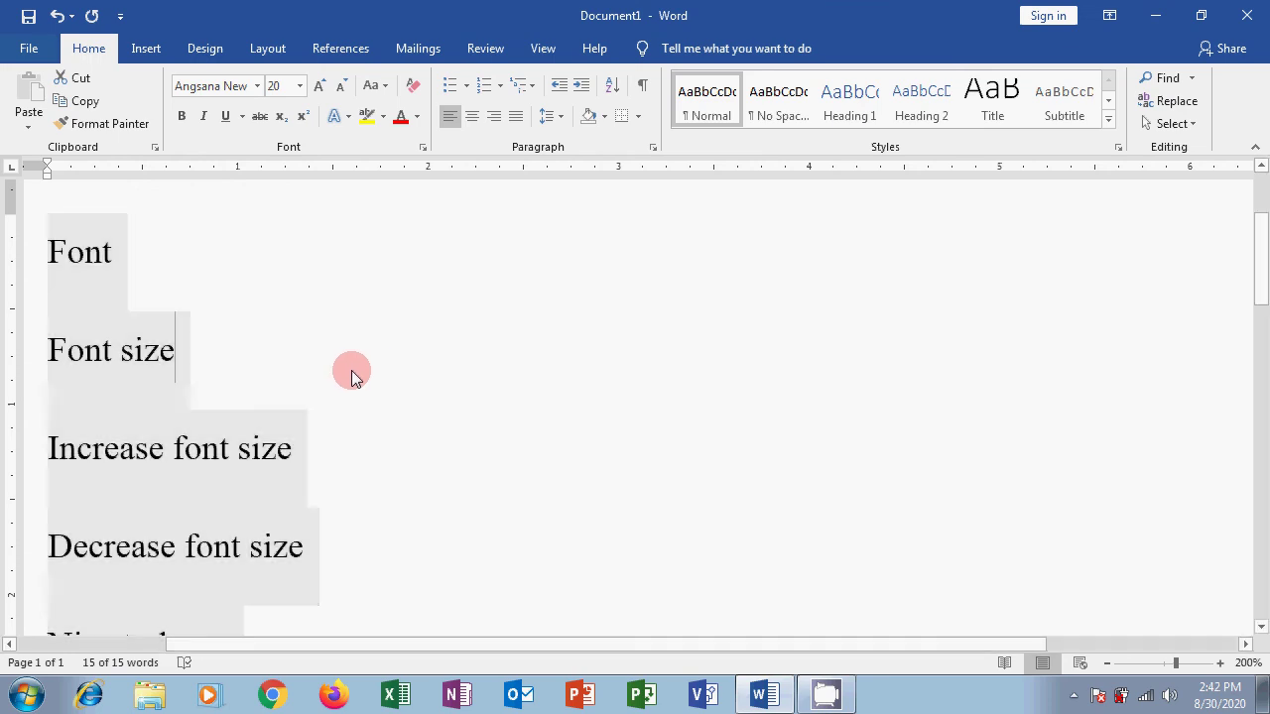
# Add the word "Nice" at font size 36 on a new line below the last "Nice to learn"
pyautogui.scroll(-2, 380, 499)
pyautogui.scroll(-1, 380, 499)
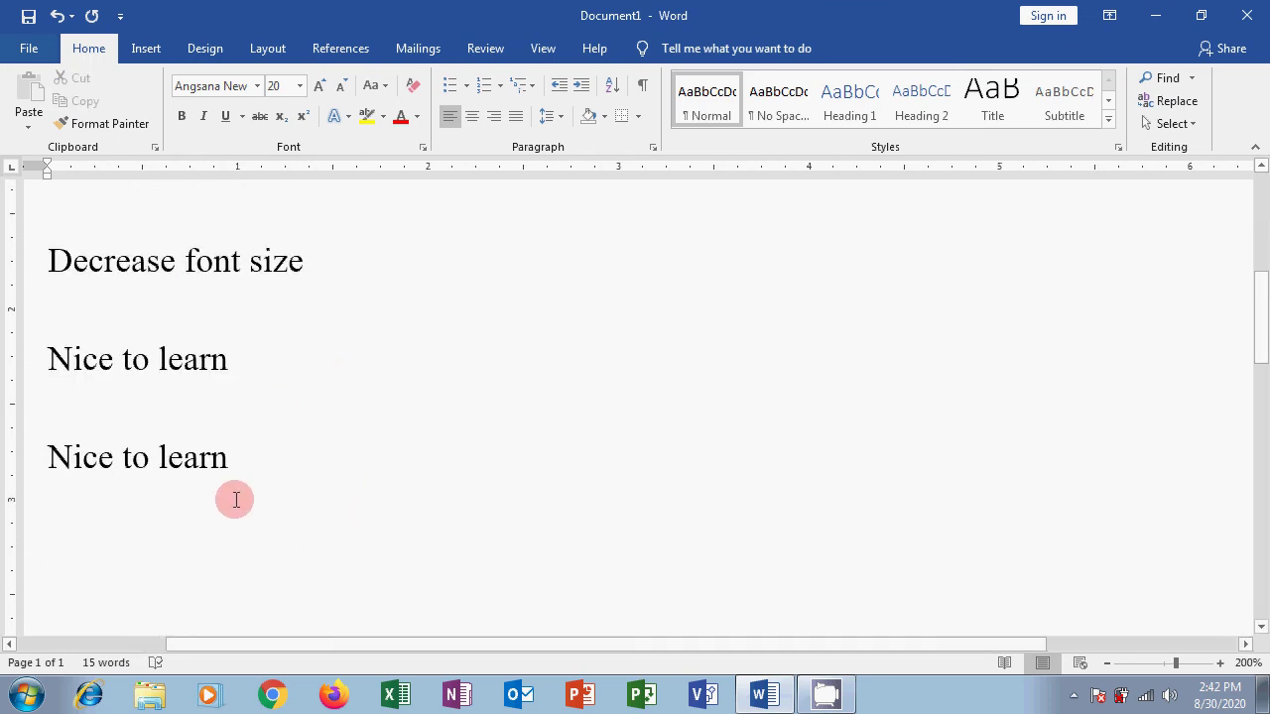
pyautogui.click(251, 467)
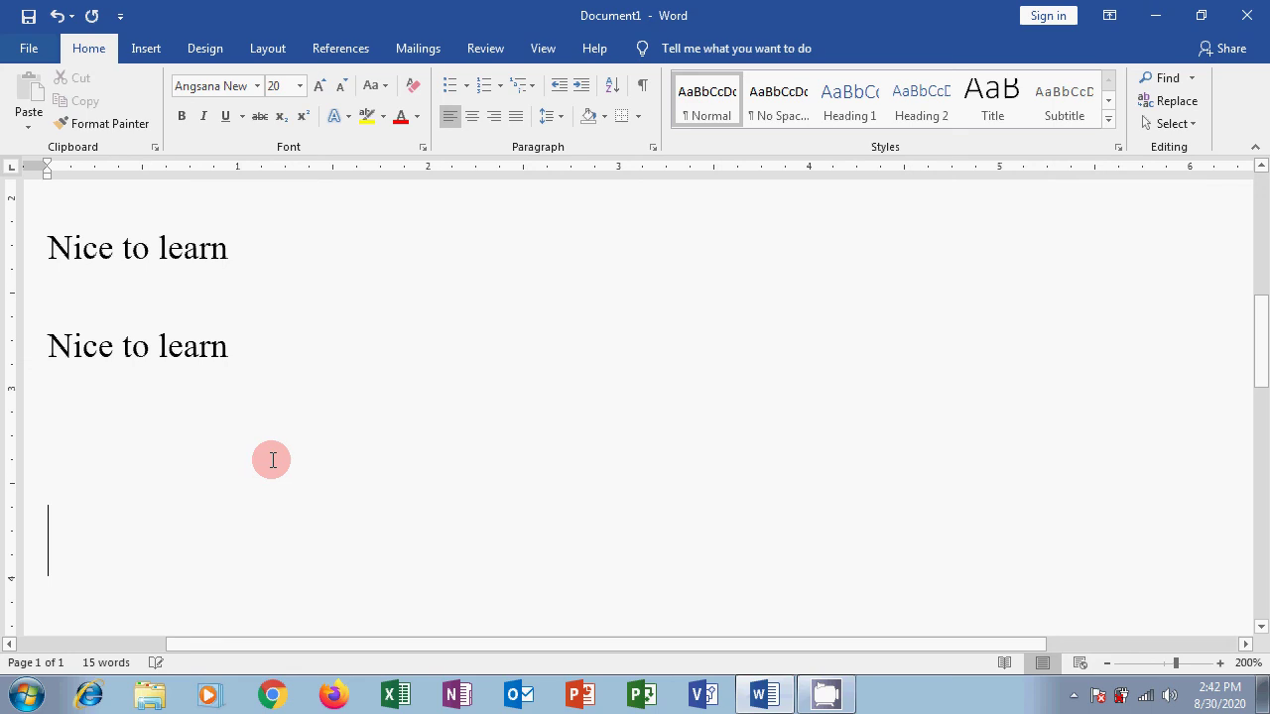
pyautogui.click(300, 87)
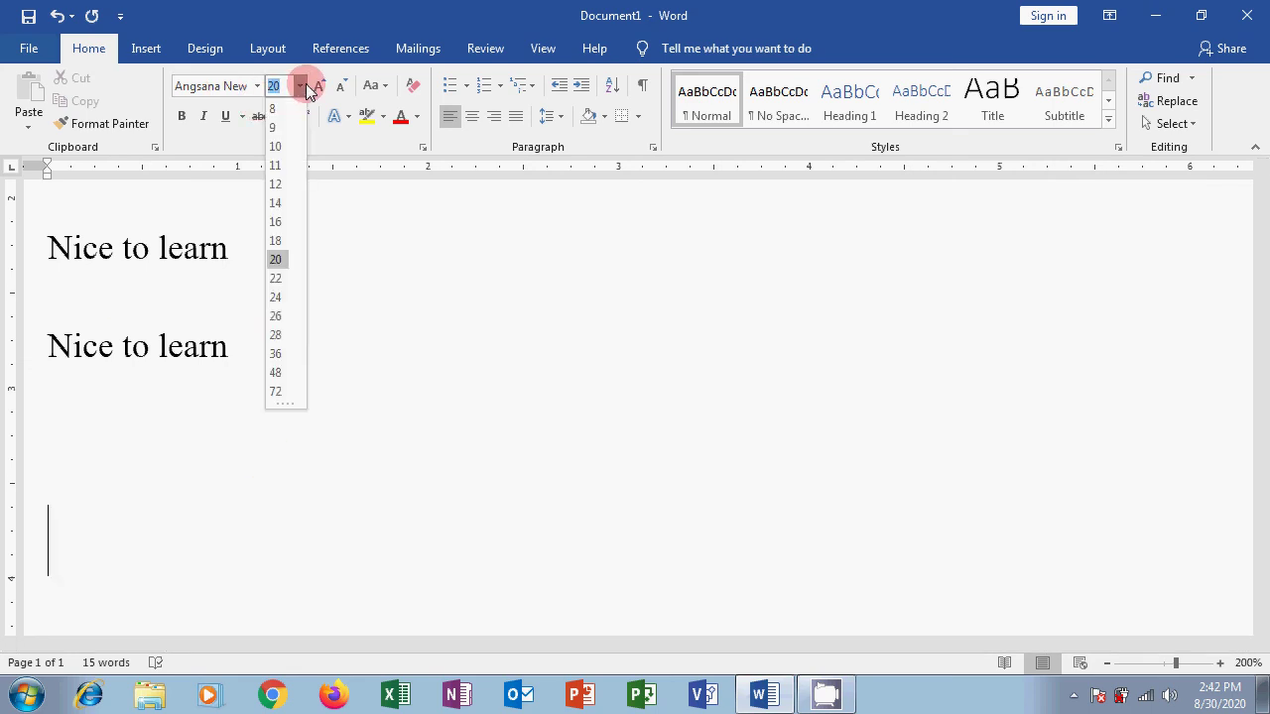
pyautogui.click(280, 356)
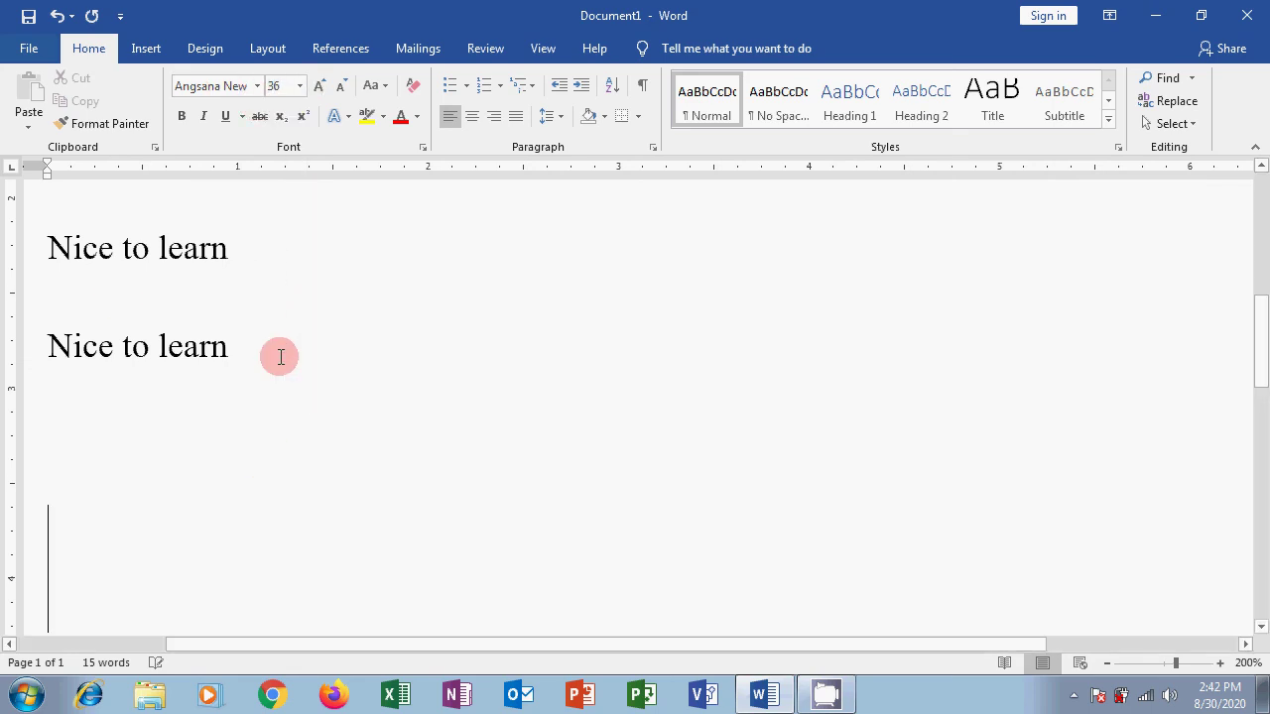
pyautogui.write('nice')
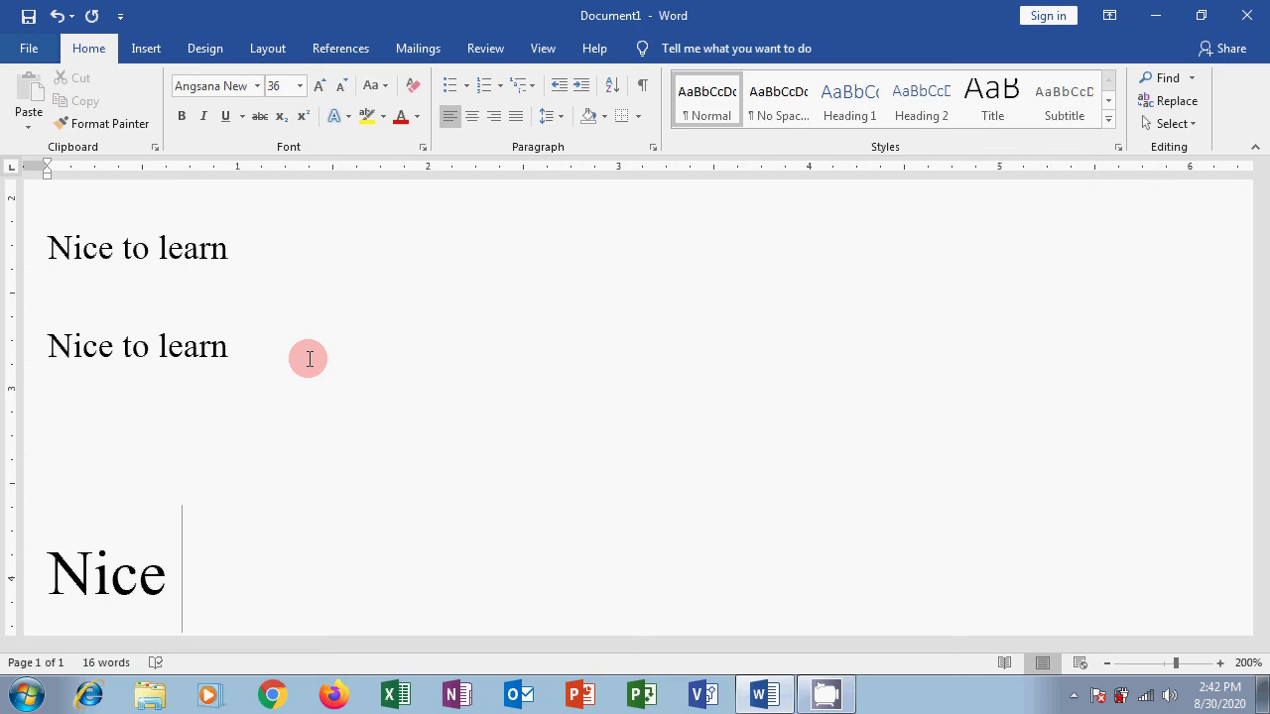
# Set the font size of the "Decrease font size" line to 14
pyautogui.scroll(2, 323, 387)
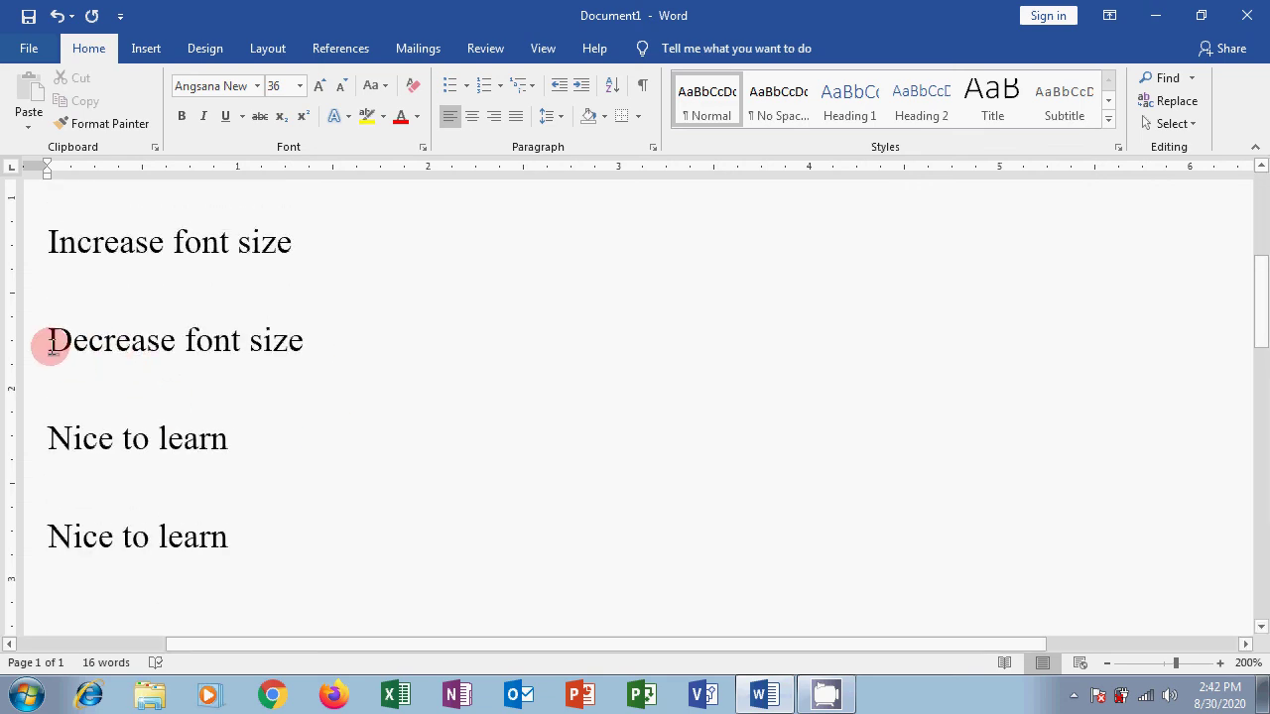
pyautogui.moveTo(49, 341); pyautogui.dragTo(328, 340)
pyautogui.click(301, 88)
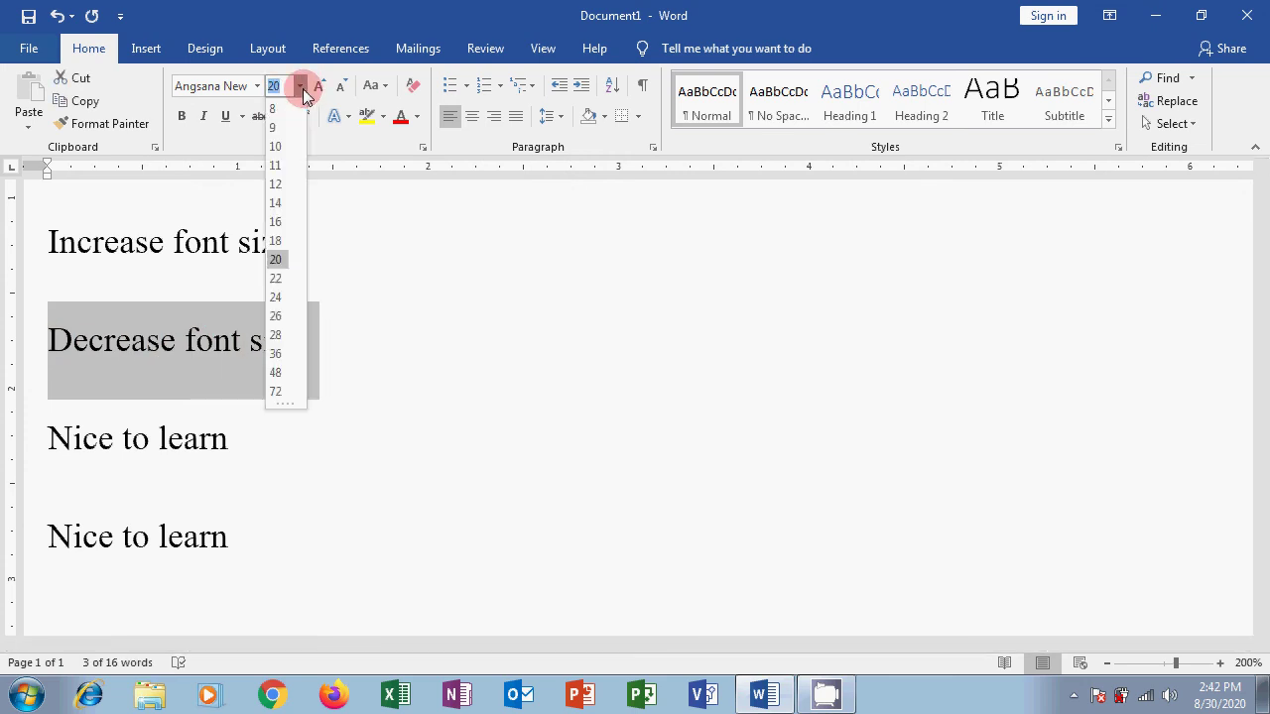
pyautogui.click(277, 202)
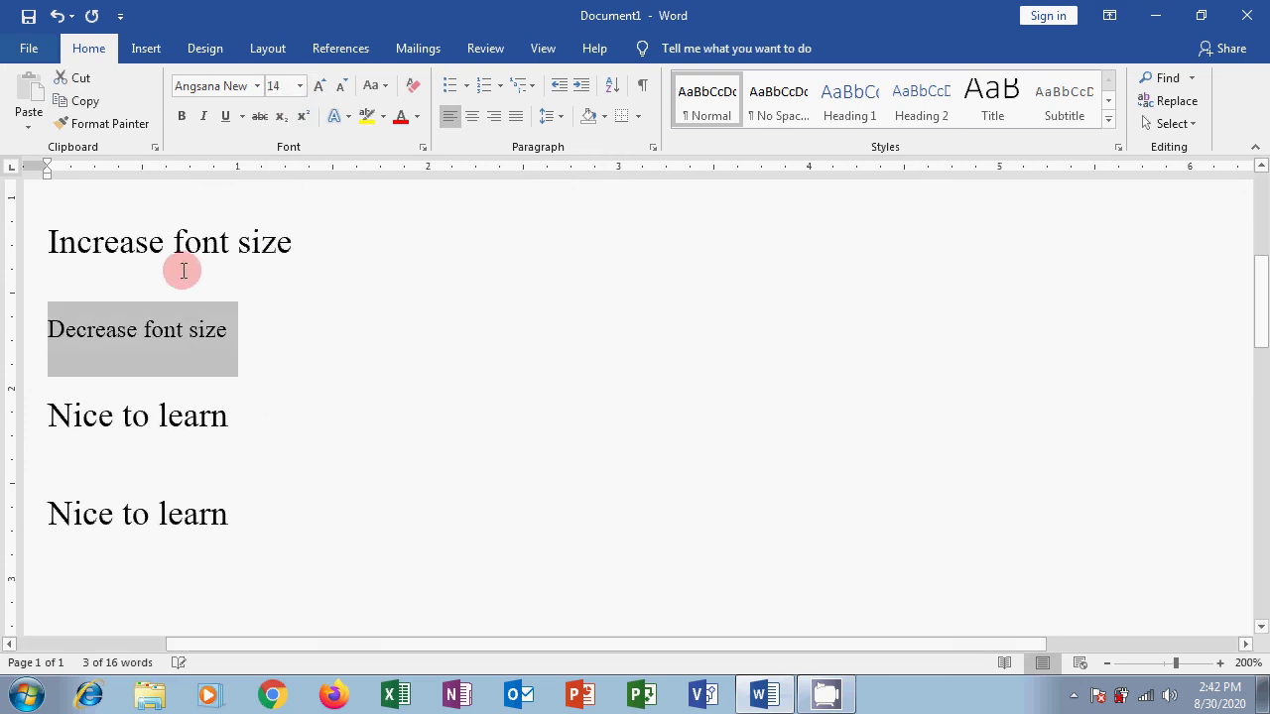
# Set the font size of the "Increase font size" line to 28
pyautogui.click(149, 246)
pyautogui.moveTo(45, 243); pyautogui.dragTo(308, 256)
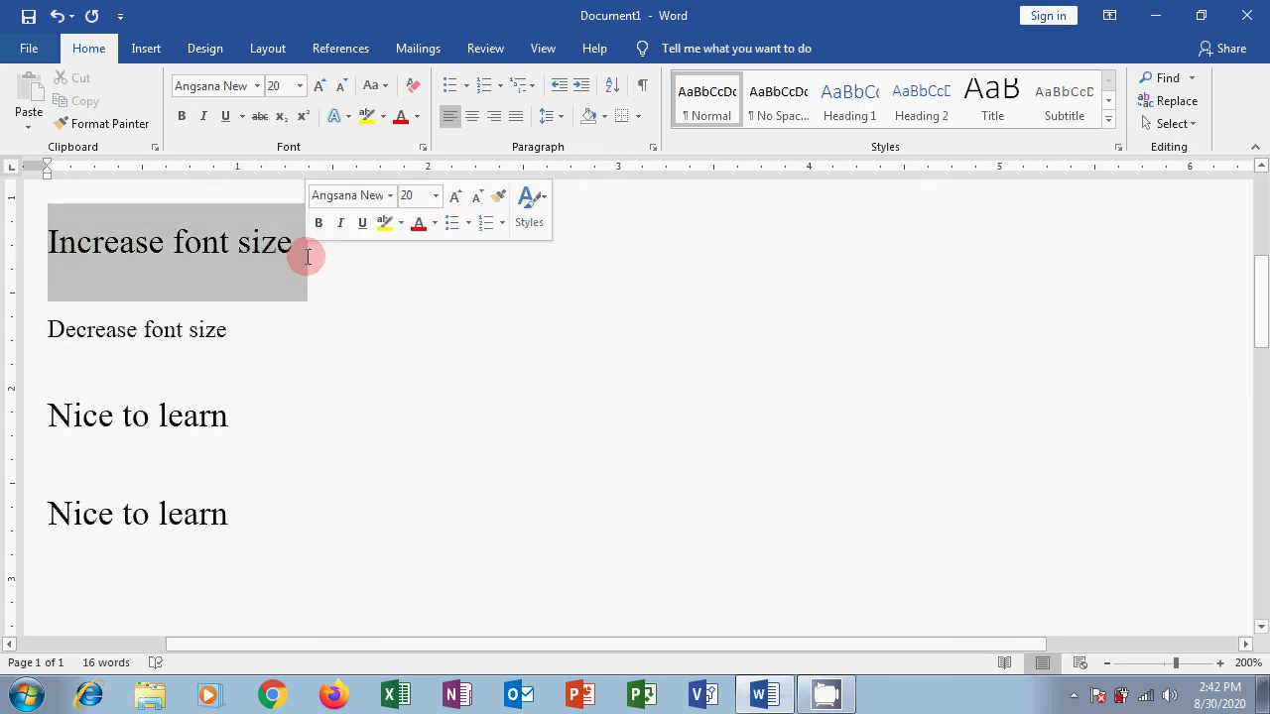
pyautogui.click(300, 86)
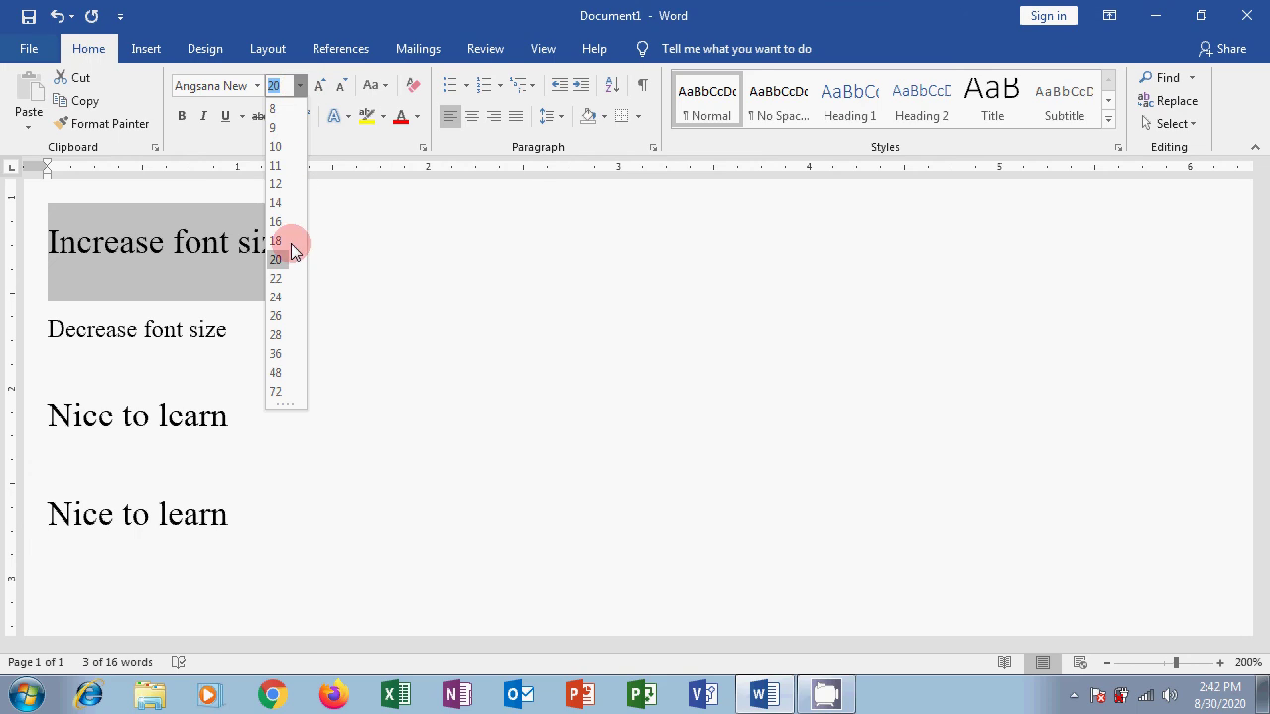
pyautogui.click(277, 335)
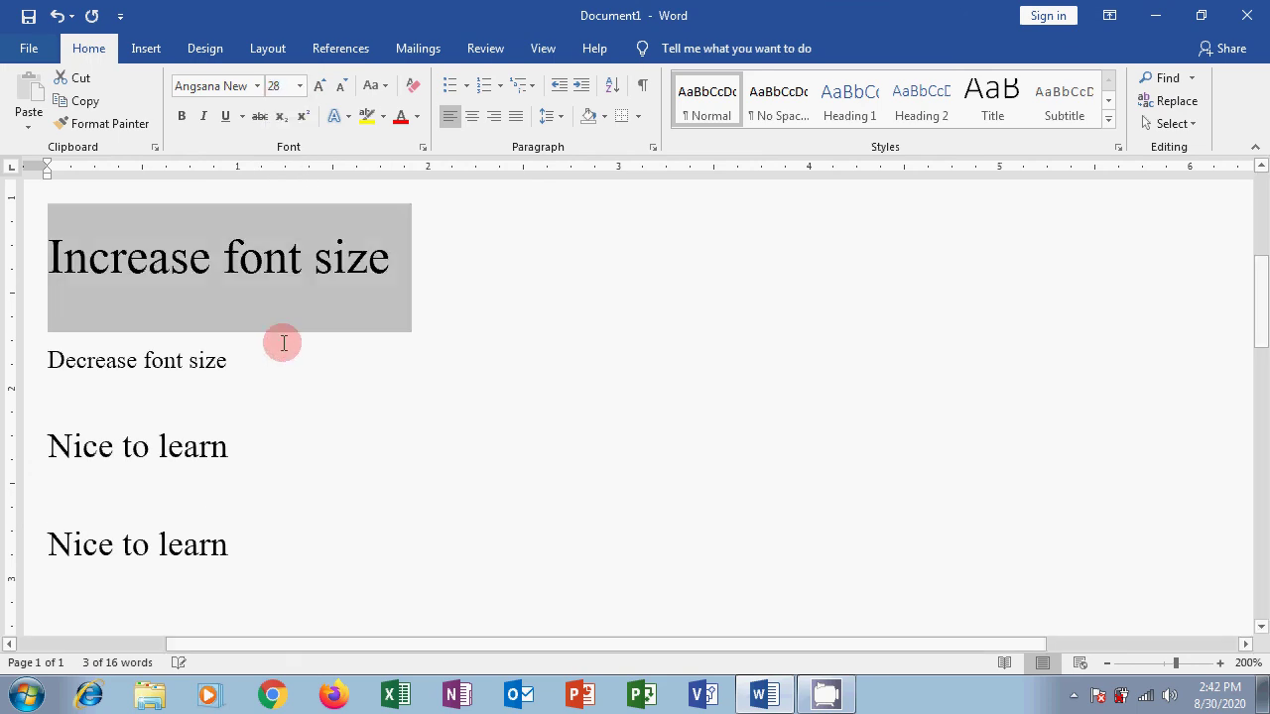
# Set the font size of the first "Nice to learn" line to 48
pyautogui.click(358, 396)
pyautogui.moveTo(45, 449); pyautogui.dragTo(239, 453)
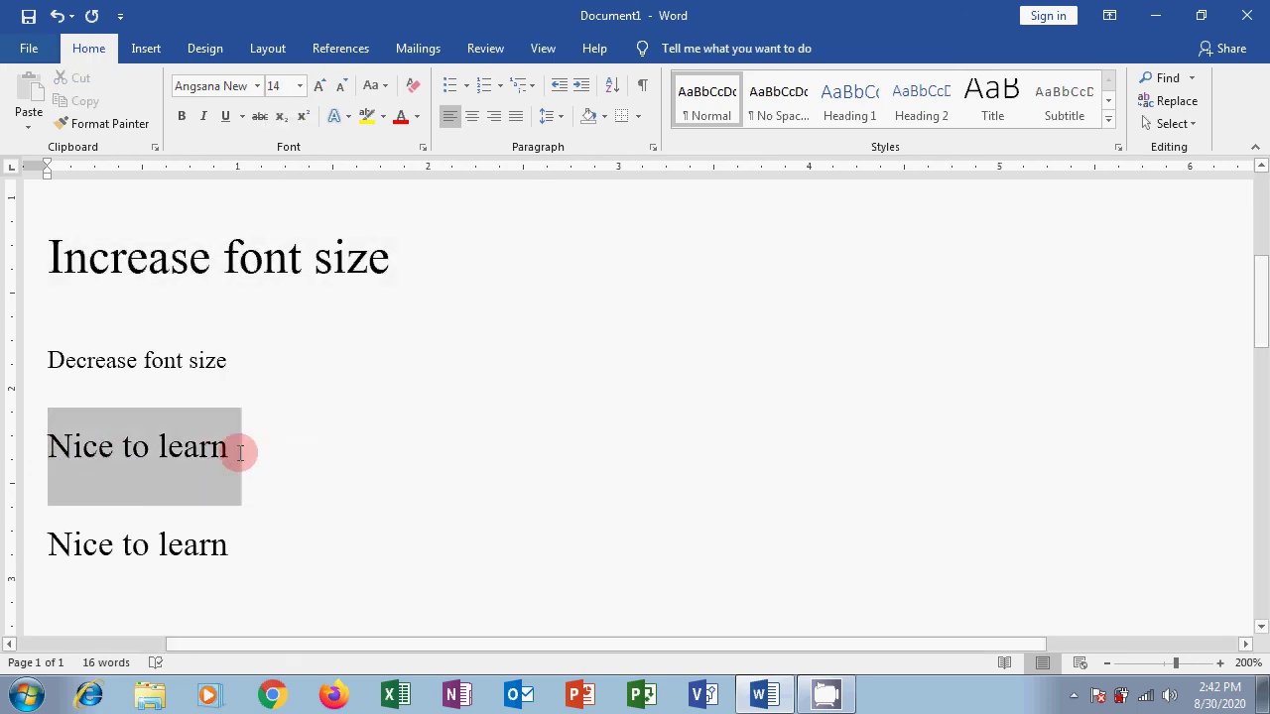
pyautogui.click(300, 86)
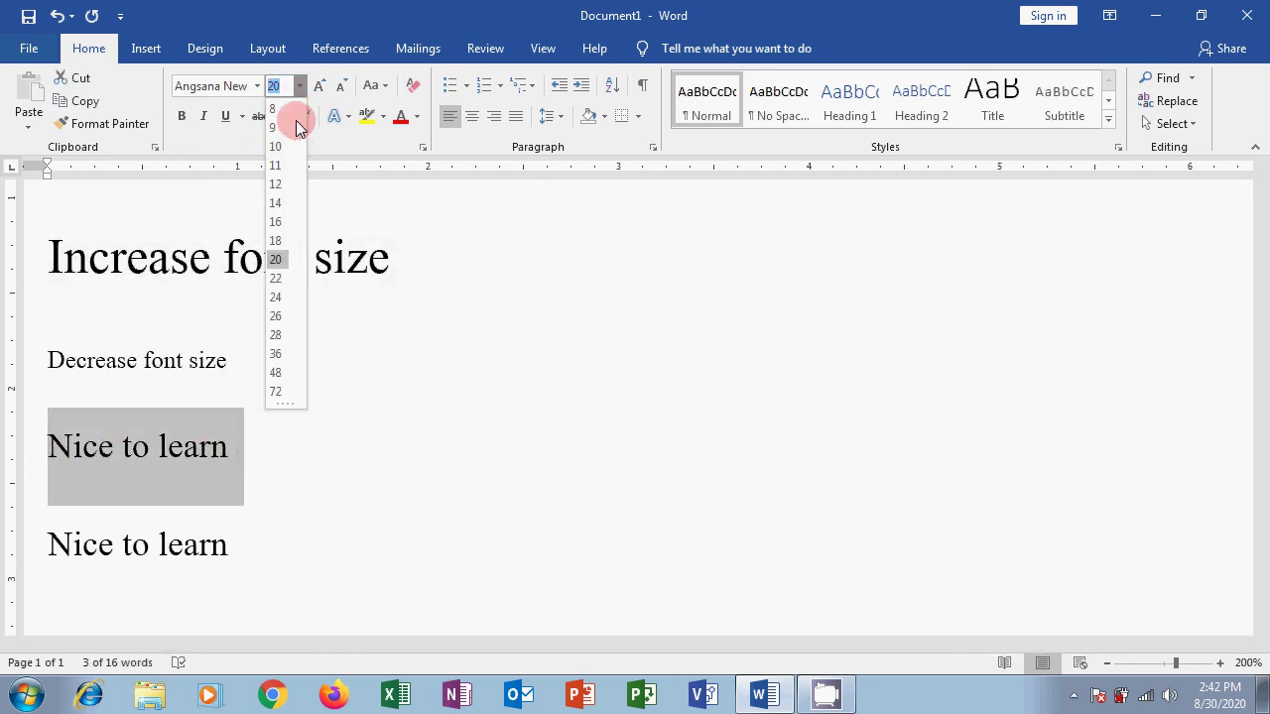
pyautogui.click(280, 372)
pyautogui.click(657, 351)
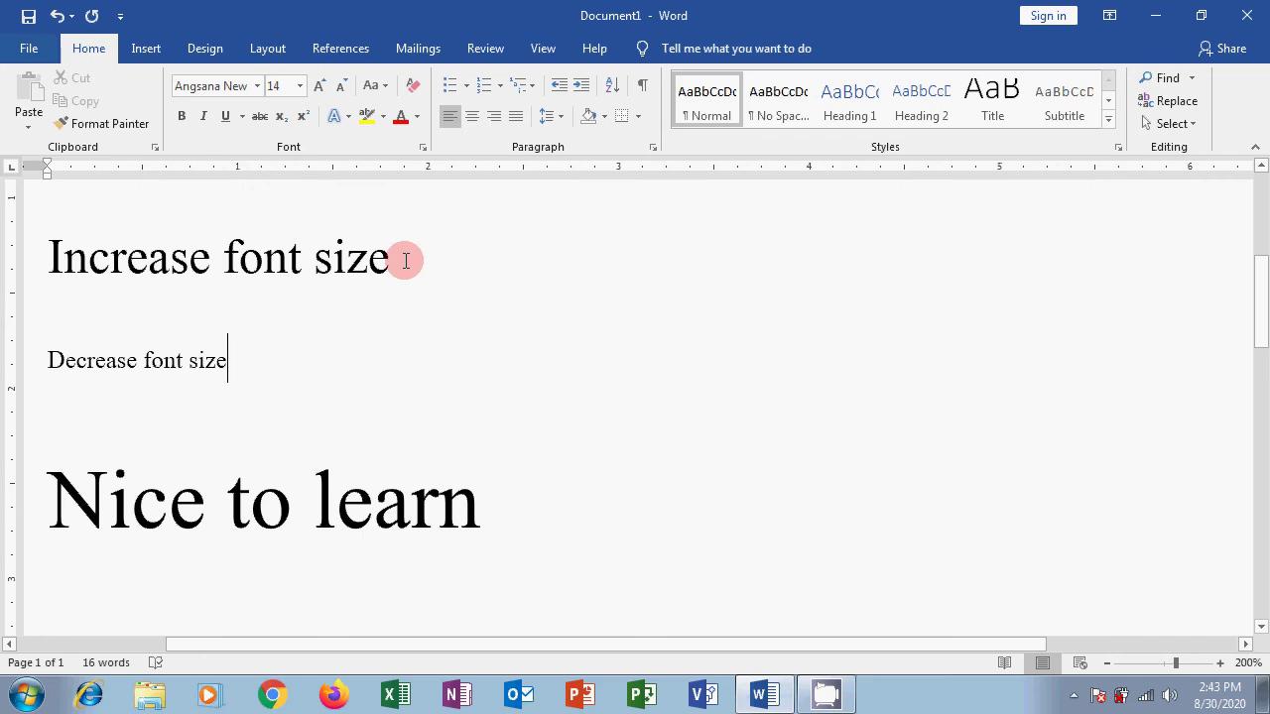
# Enlarge the "Increase font size" line step by step to font size 80
pyautogui.moveTo(45, 260); pyautogui.dragTo(400, 270)
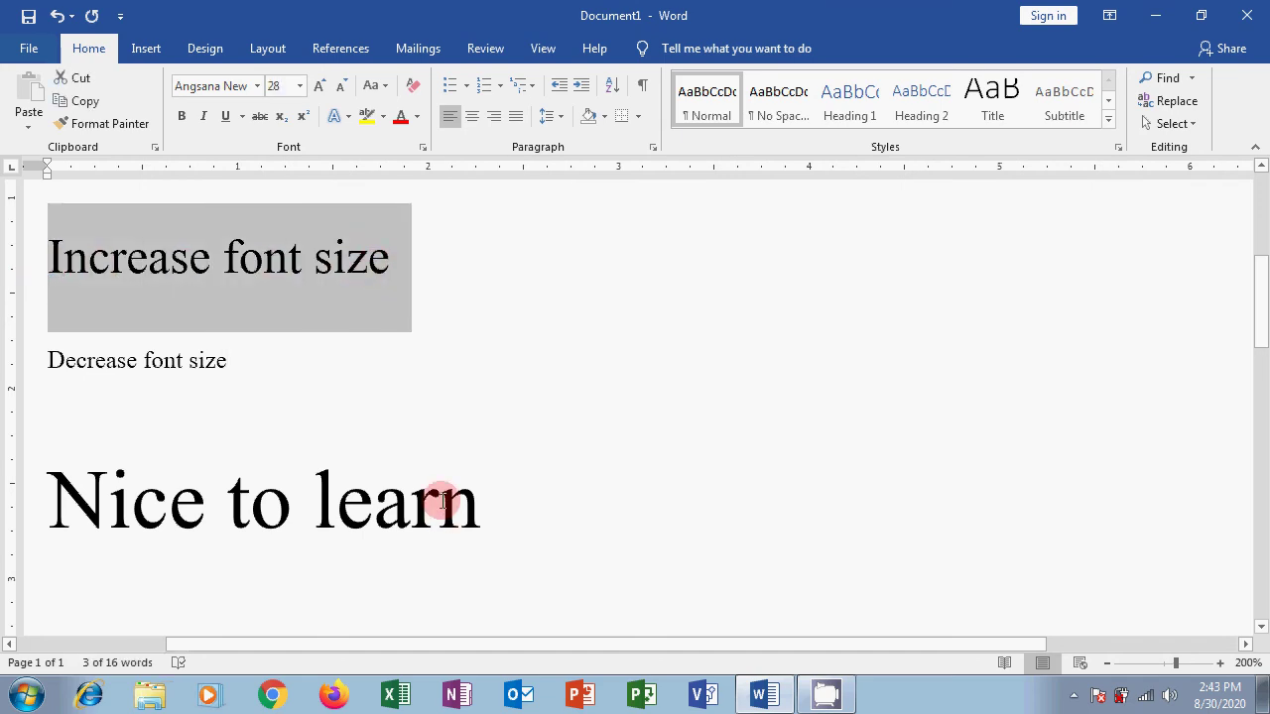
pyautogui.hotkey('ctrl', 'shift', '.')
pyautogui.hotkey('ctrl', 'shift', '.')
pyautogui.hotkey('ctrl', 'shift', '.')
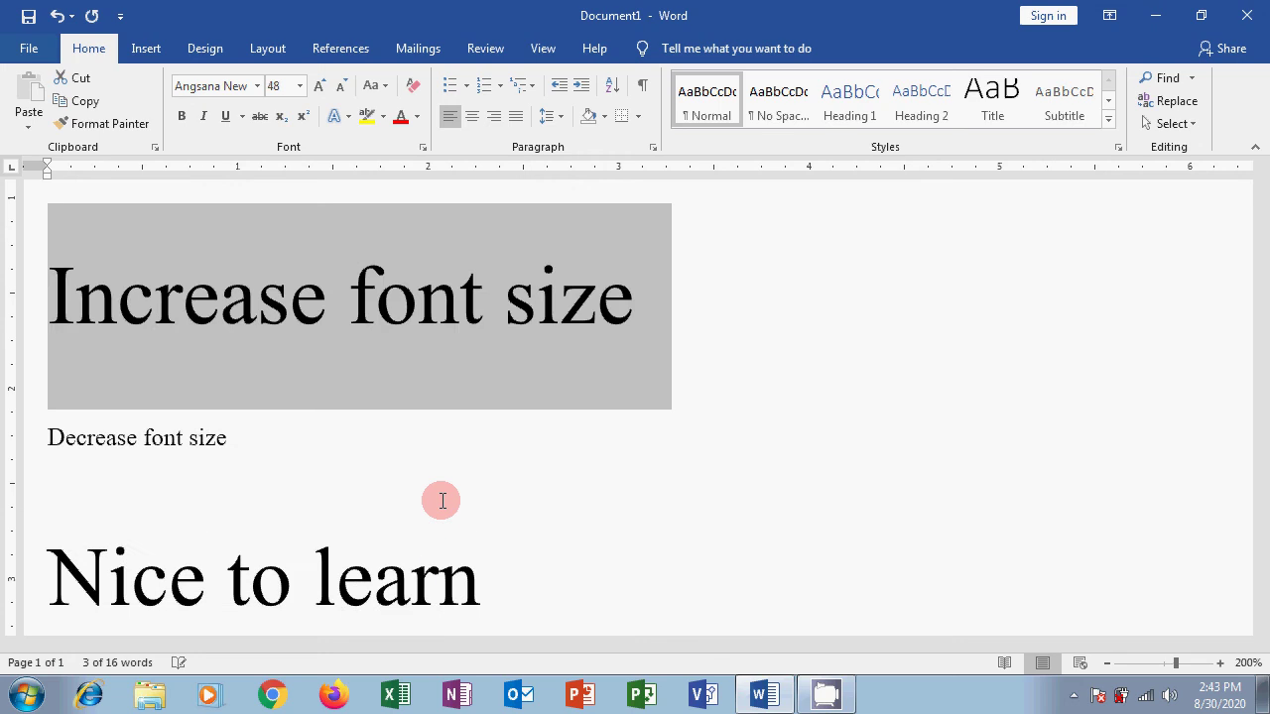
pyautogui.hotkey('ctrl', 'shift', '.')
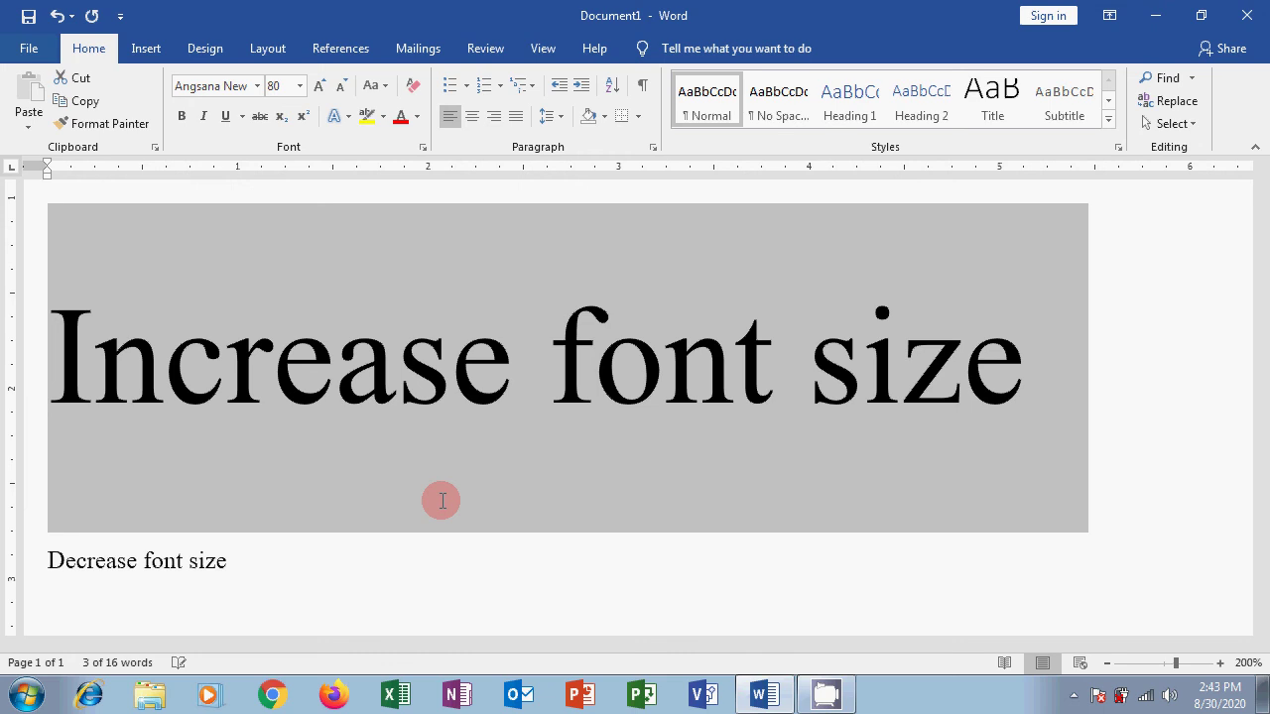
# Shrink the "Increase font size" line step by step back to font size 28
pyautogui.hotkey('ctrl', 'shift', ',')
pyautogui.hotkey('ctrl', 'shift', ',')
pyautogui.hotkey('ctrl', 'shift', ',')
pyautogui.hotkey('ctrl', 'shift', ',')
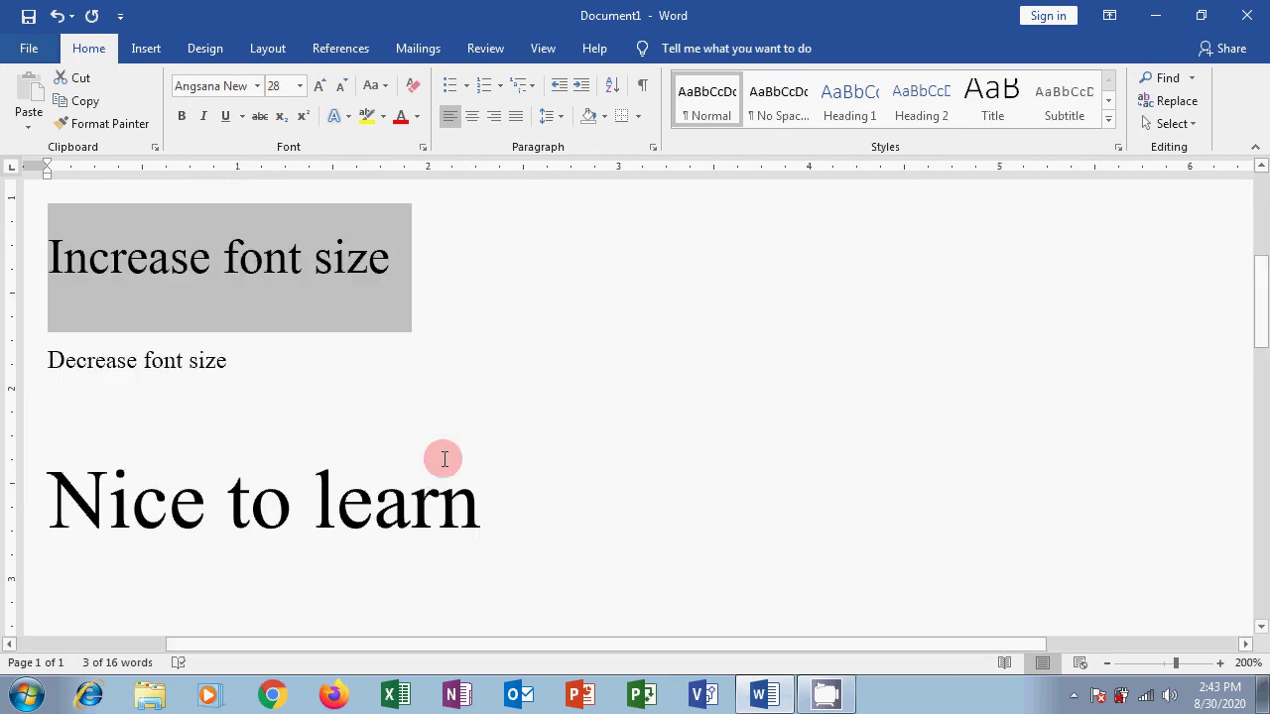
pyautogui.click(448, 262)
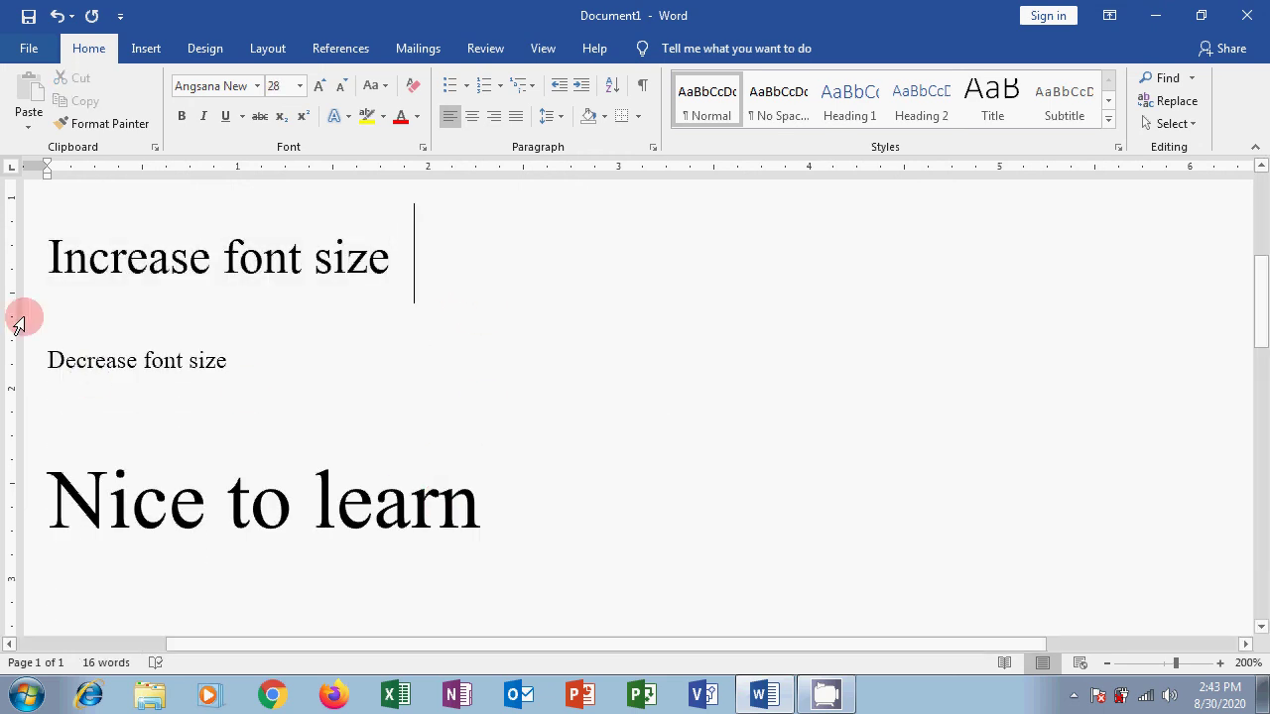
# Grow the "Increase font size" line incrementally to size 80, and reduce it incrementally to size 36
pyautogui.click(26, 261)
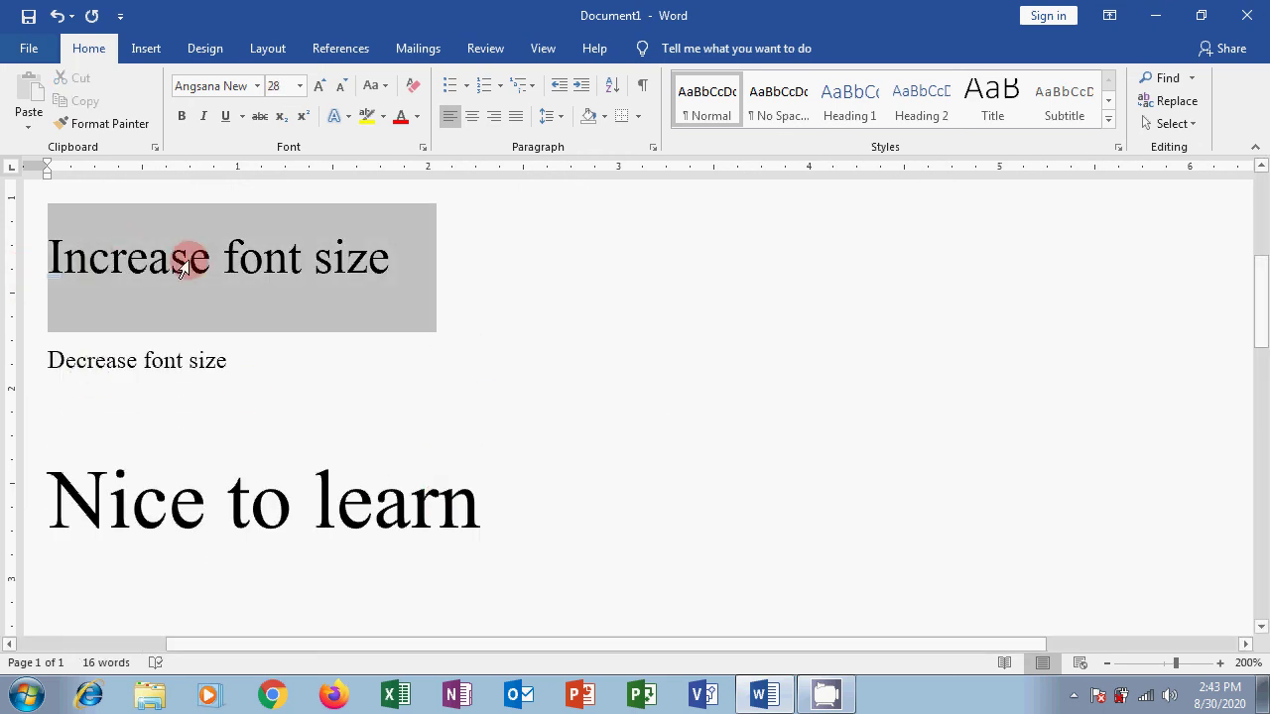
pyautogui.click(320, 86)
pyautogui.click(319, 86)
pyautogui.click(319, 86)
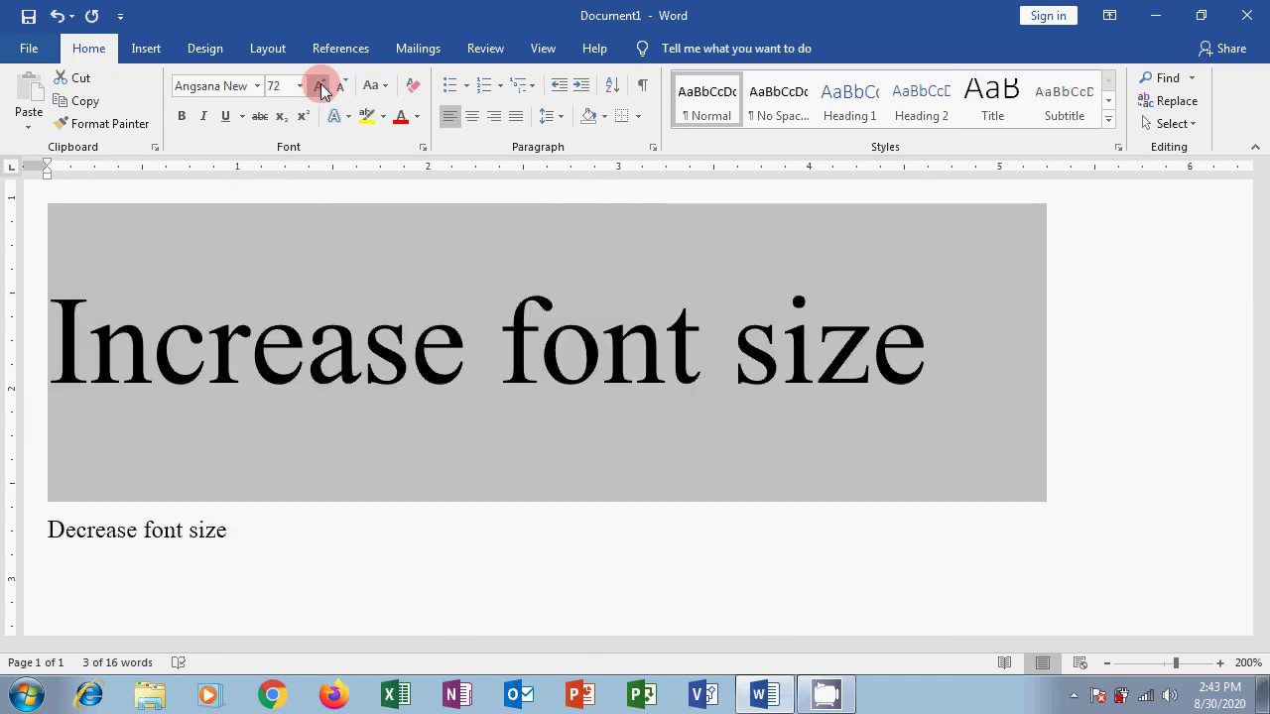
pyautogui.click(320, 86)
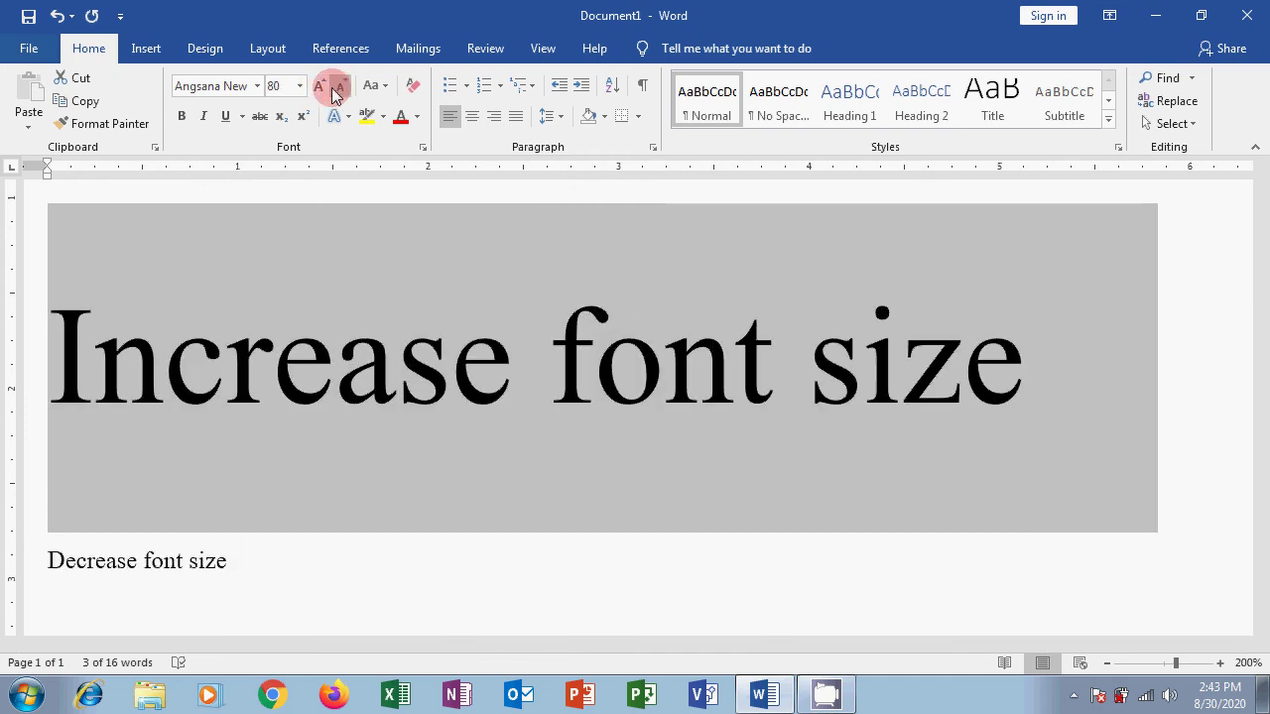
pyautogui.click(340, 87)
pyautogui.click(340, 88)
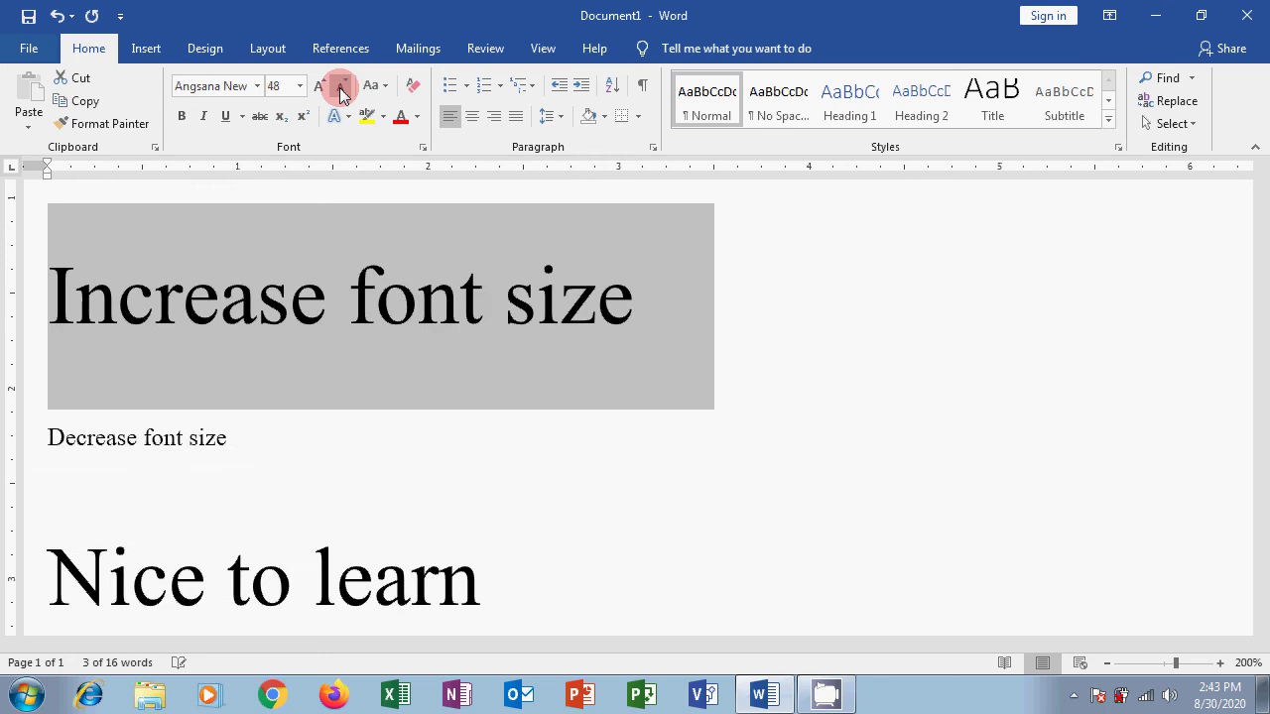
pyautogui.click(340, 87)
# Add the text "ctrl shift >" after "Increase font size" and enlarge only that added text to font size 72
pyautogui.click(509, 285)
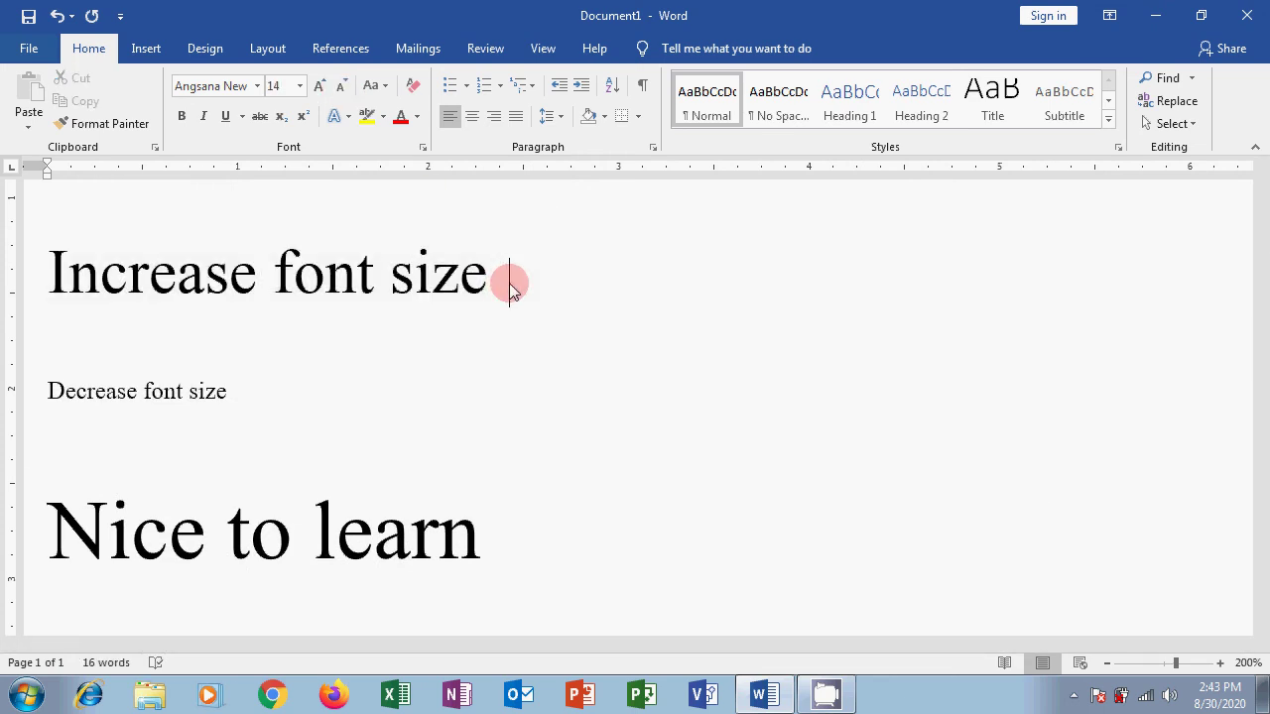
pyautogui.write('ctrl shift >')
pyautogui.moveTo(510, 288); pyautogui.dragTo(635, 278)
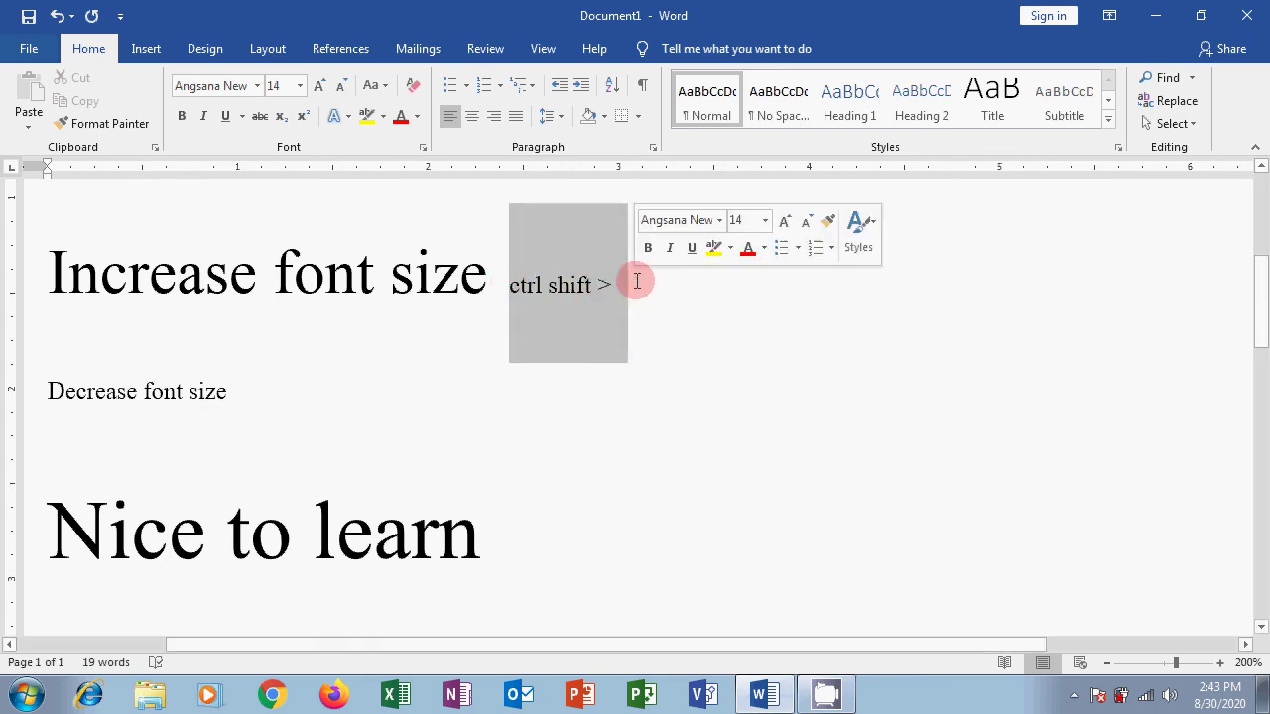
pyautogui.hotkey('ctrl', 'shift', '.')
pyautogui.hotkey('ctrl', 'shift', '.')
pyautogui.hotkey('ctrl', 'shift', '.')
pyautogui.hotkey('ctrl', 'shift', '.')
pyautogui.hotkey('ctrl', 'shift', '.')
pyautogui.hotkey('ctrl', 'shift', '.')
pyautogui.hotkey('ctrl', 'shift', '.')
pyautogui.hotkey('ctrl', 'shift', '.')
pyautogui.hotkey('ctrl', 'shift', '.')
pyautogui.hotkey('ctrl', 'shift', '.')
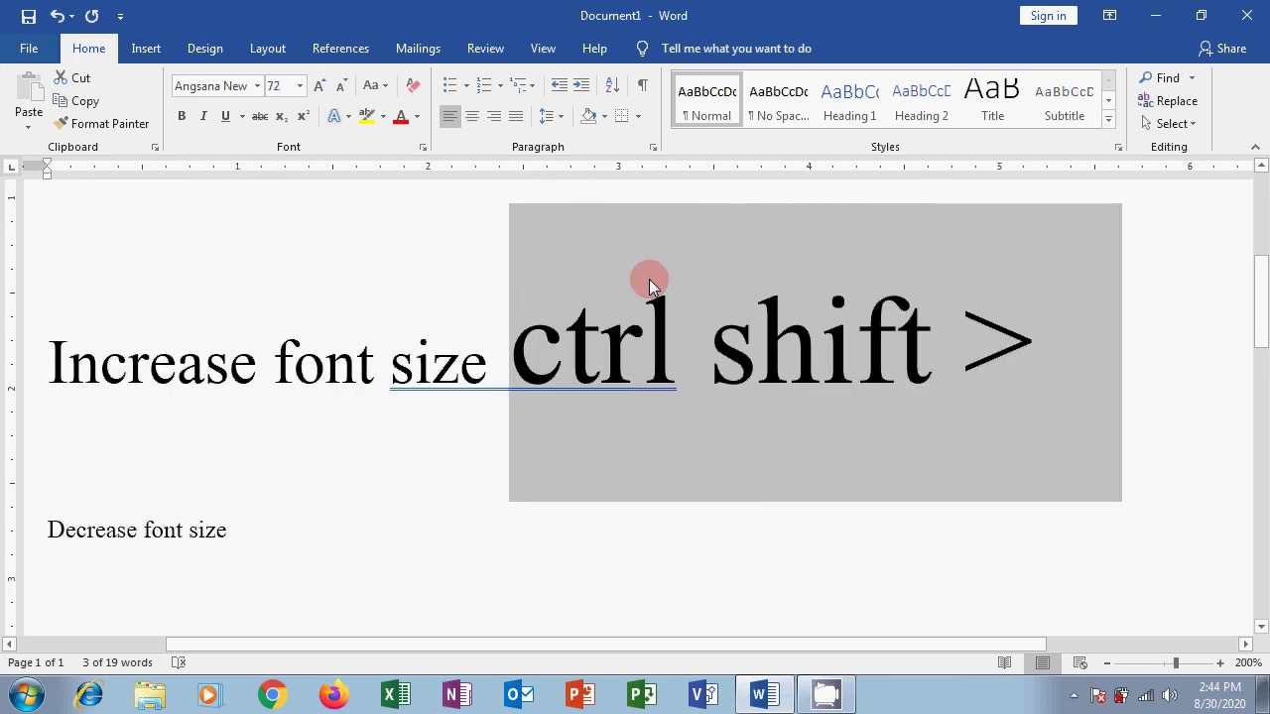
pyautogui.click(1007, 367)
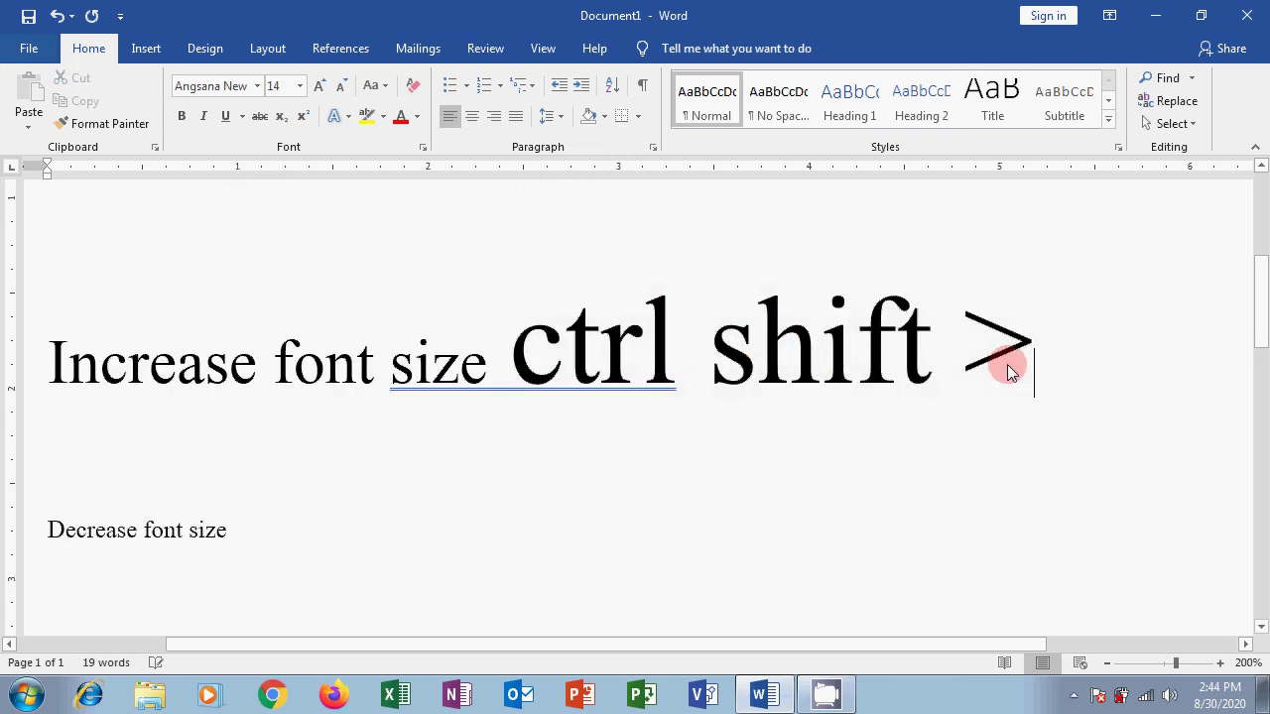
# Add the text "ctrl shift <" at the end of the "Decrease font size" line
pyautogui.click(248, 533)
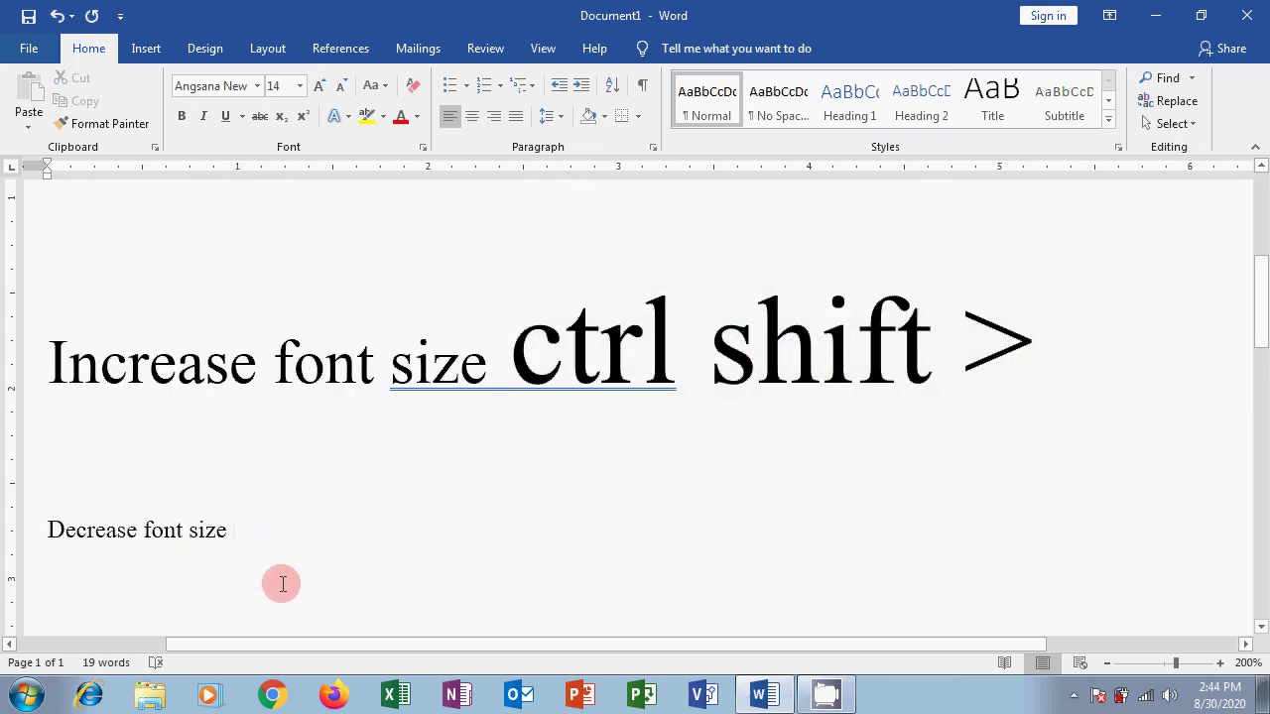
pyautogui.write('ctr')
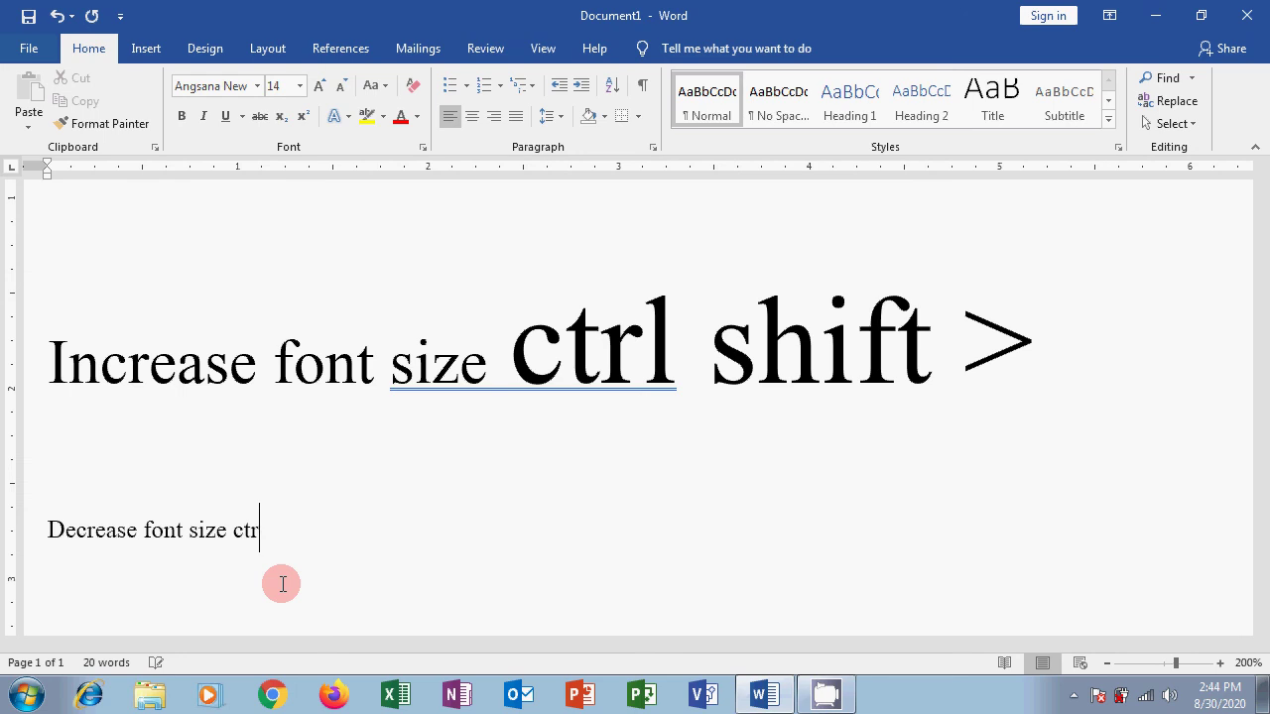
pyautogui.write('l shift <')
# Shrink the whole "Decrease font size ctrl shift <" line step by step to font size 8
pyautogui.moveTo(48, 530); pyautogui.dragTo(358, 538)
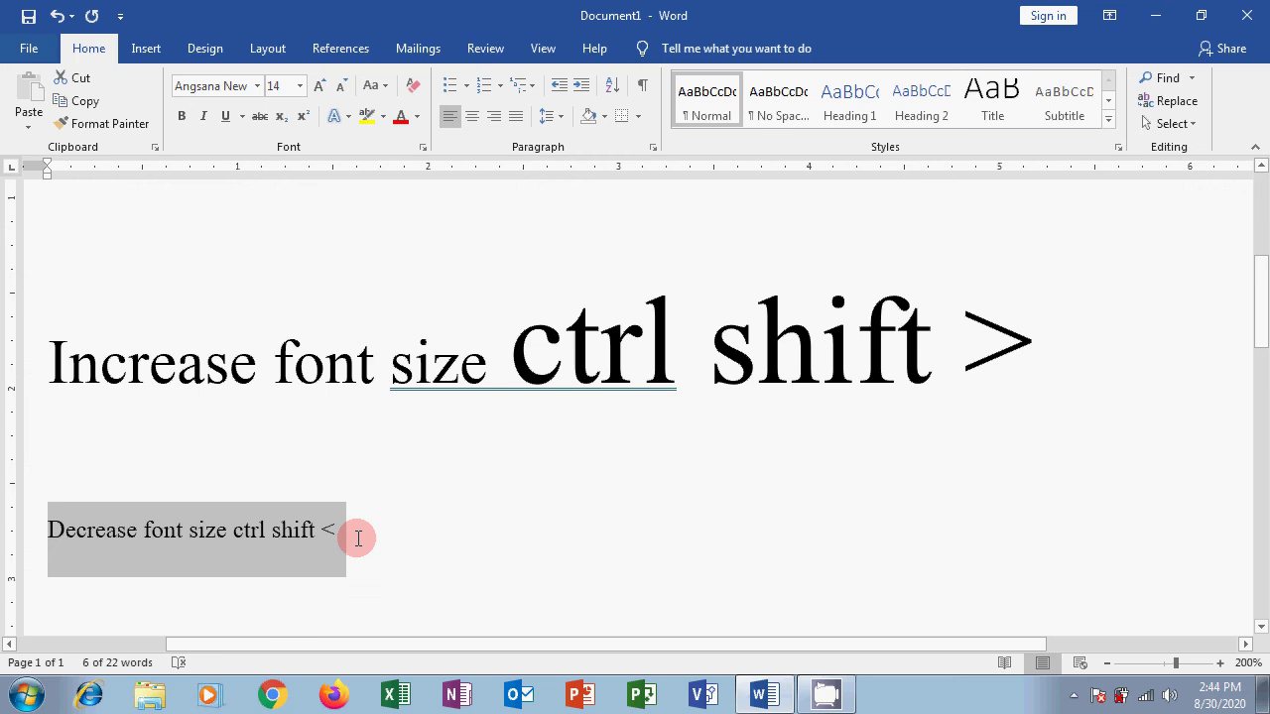
pyautogui.press('ctrl+shift+less')
pyautogui.press('ctrl+shift+less')
pyautogui.press('ctrl+shift+less')
pyautogui.press('ctrl+shift+less')
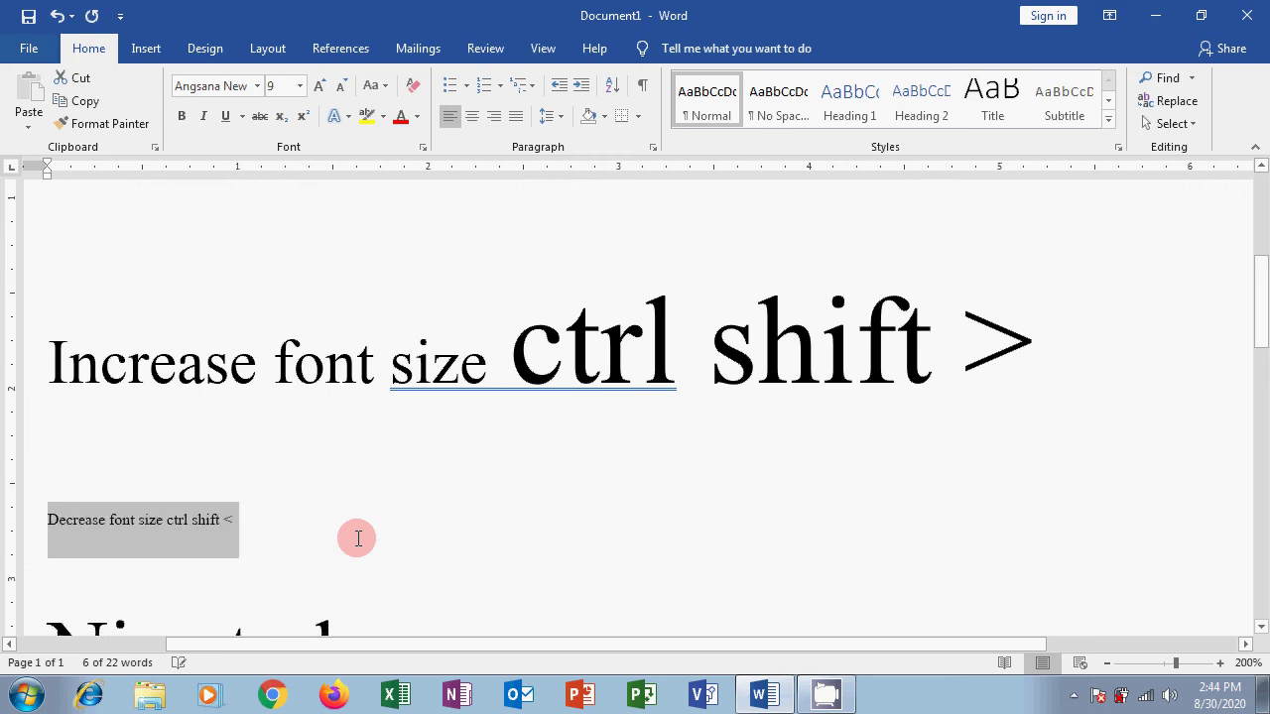
pyautogui.press('ctrl+shift+less')
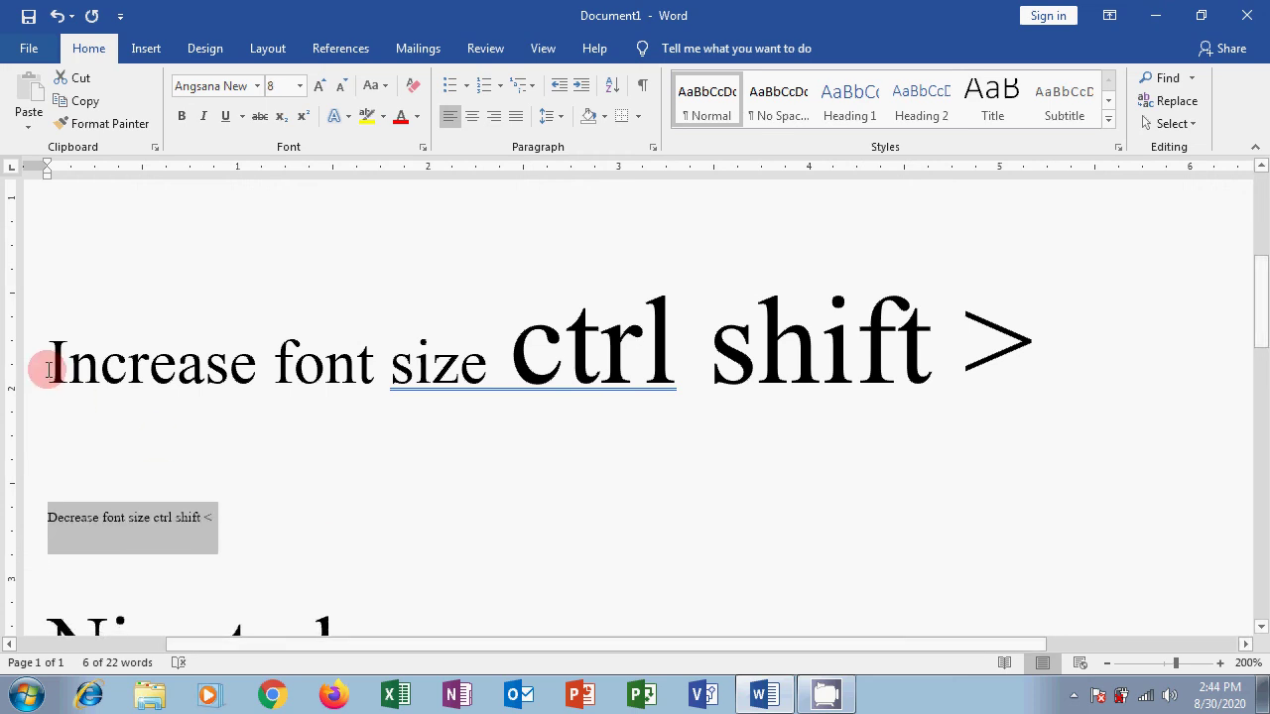
# Shrink the entire "Increase font size ctrl shift >" line by several font size steps, keeping its mixed sizes
pyautogui.moveTo(43, 363); pyautogui.dragTo(1059, 331)
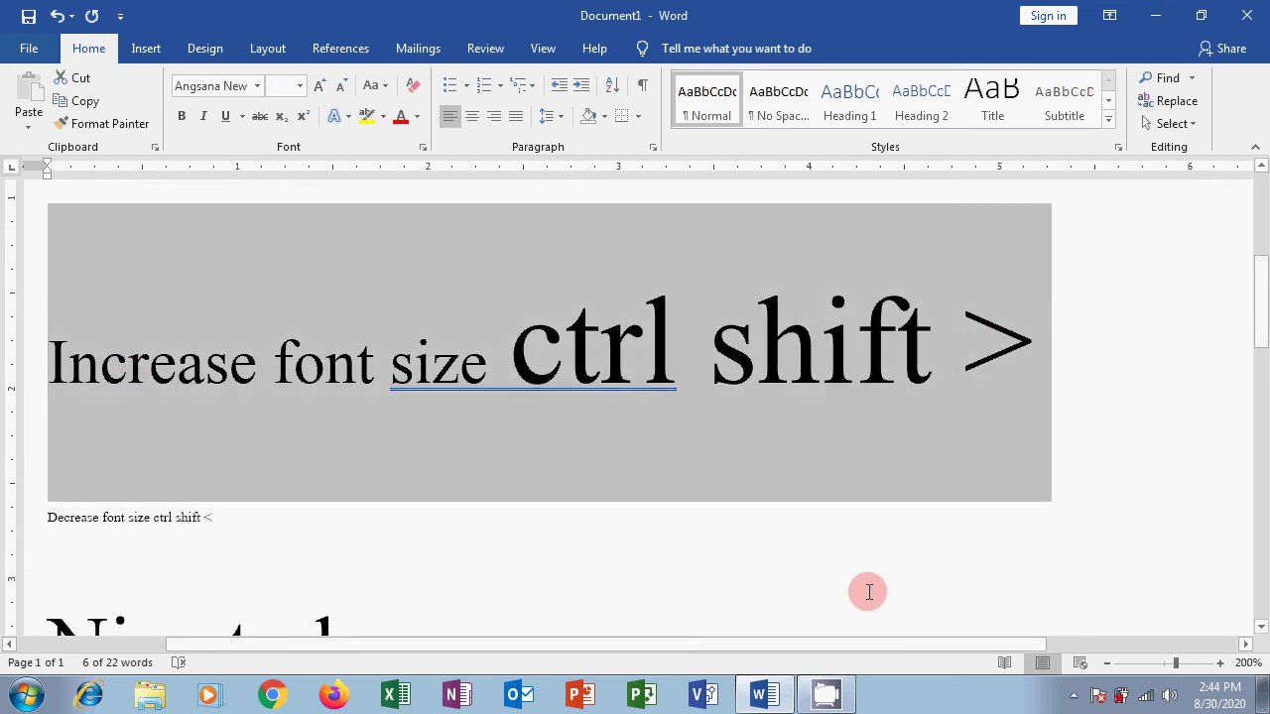
pyautogui.press('ctrl+shift+less')
pyautogui.press('ctrl+shift+less')
pyautogui.press('ctrl+shift+less')
pyautogui.press('ctrl+shift+less')
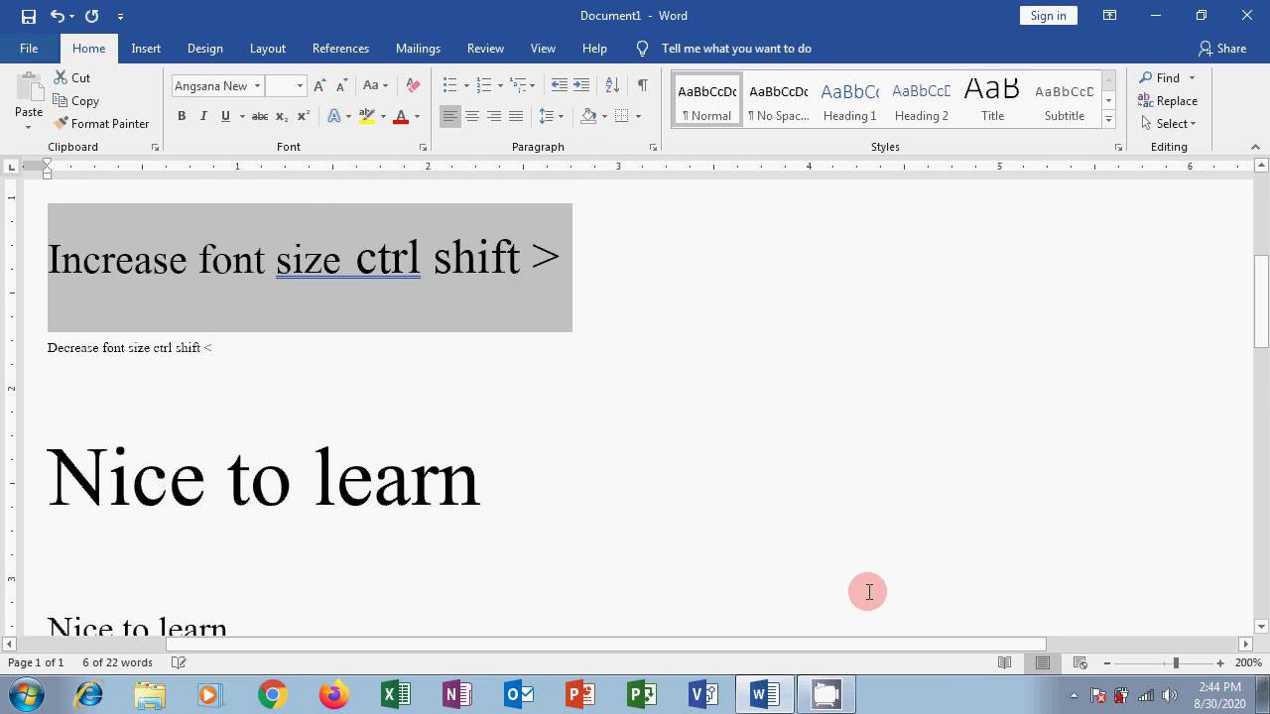
# Enlarge the entire "Increase font size ctrl shift >" line by two font size steps and deselect it
pyautogui.hotkey('ctrl', 'shift', '>')
pyautogui.hotkey('ctrl', 'shift', '>')
pyautogui.hotkey('ctrl', 'shift', '>')
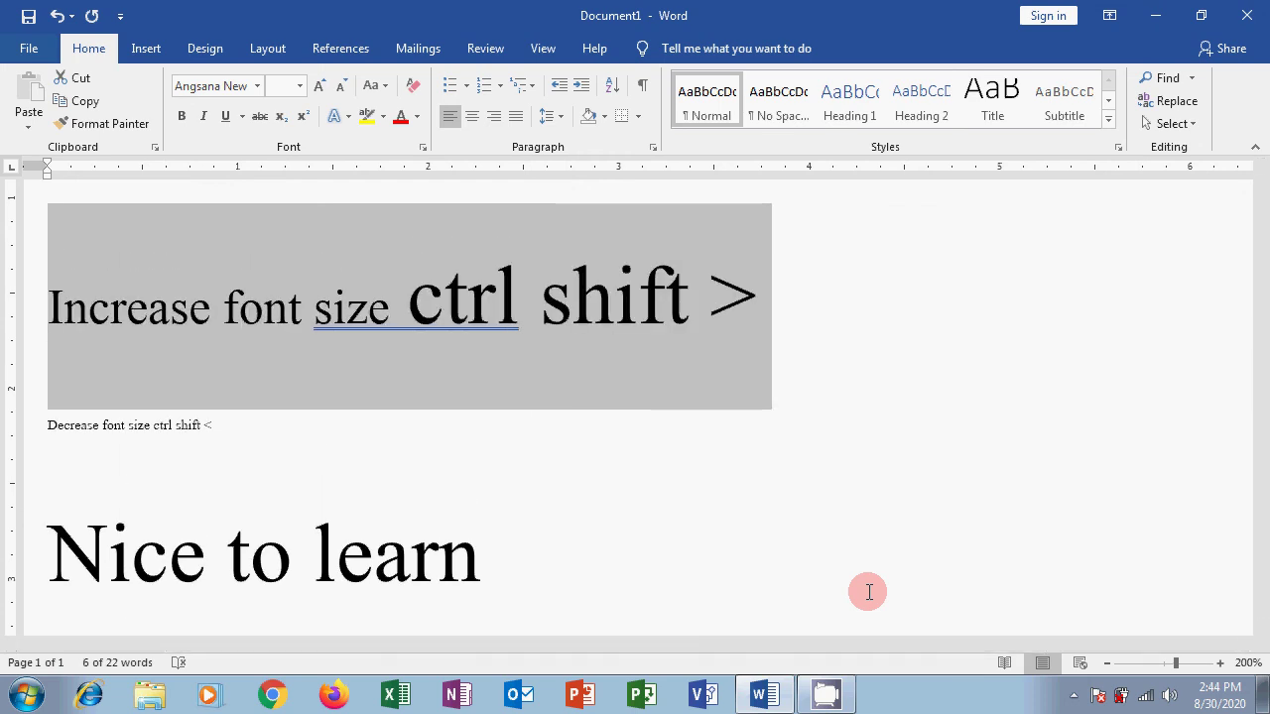
pyautogui.click(453, 447)
pyautogui.scroll(4, 298, 453)
pyautogui.scroll(2, 40, 360)
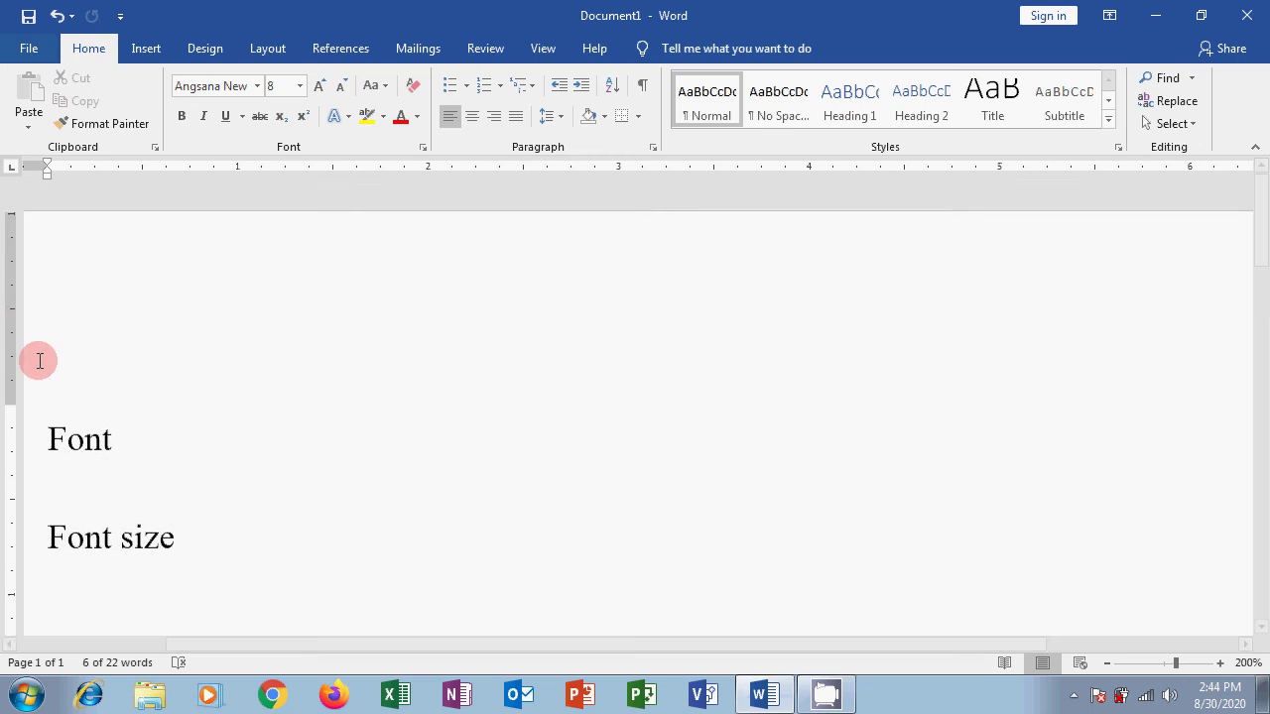
pyautogui.scroll(-3, 132, 487)
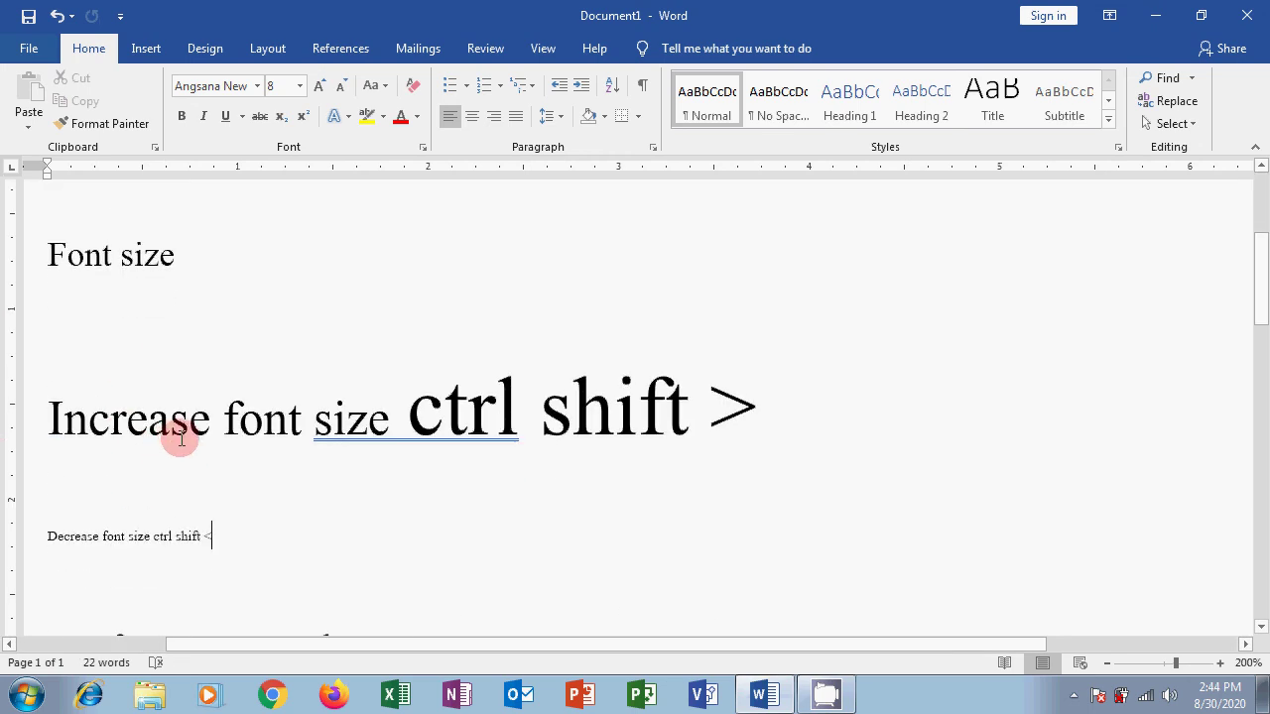
pyautogui.scroll(-3, 326, 512)
pyautogui.scroll(-3, 181, 524)
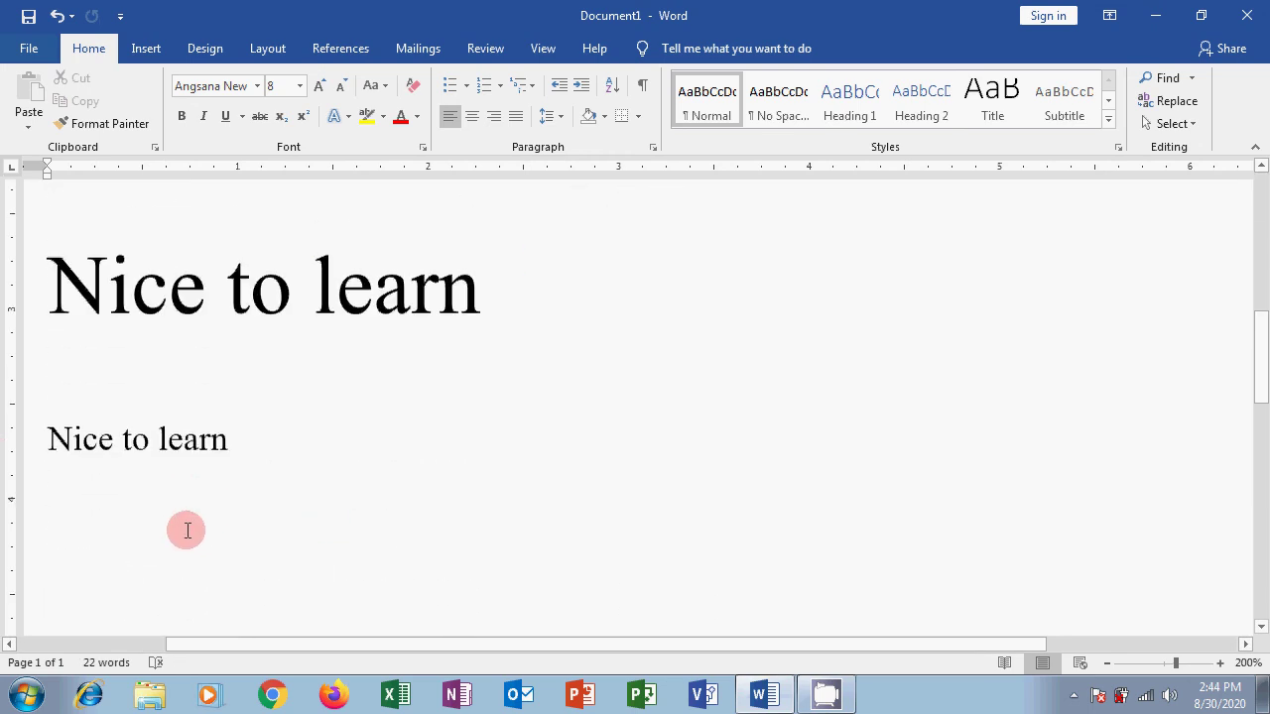